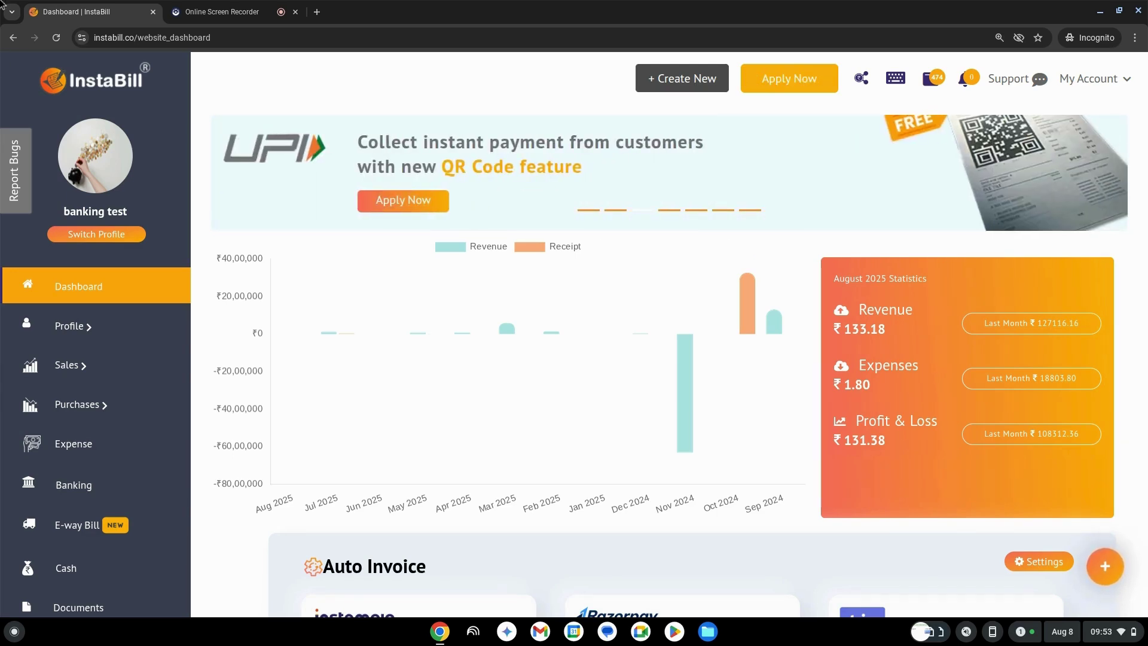
Open the primary company profile "banking test" for editing.
click(104, 327)
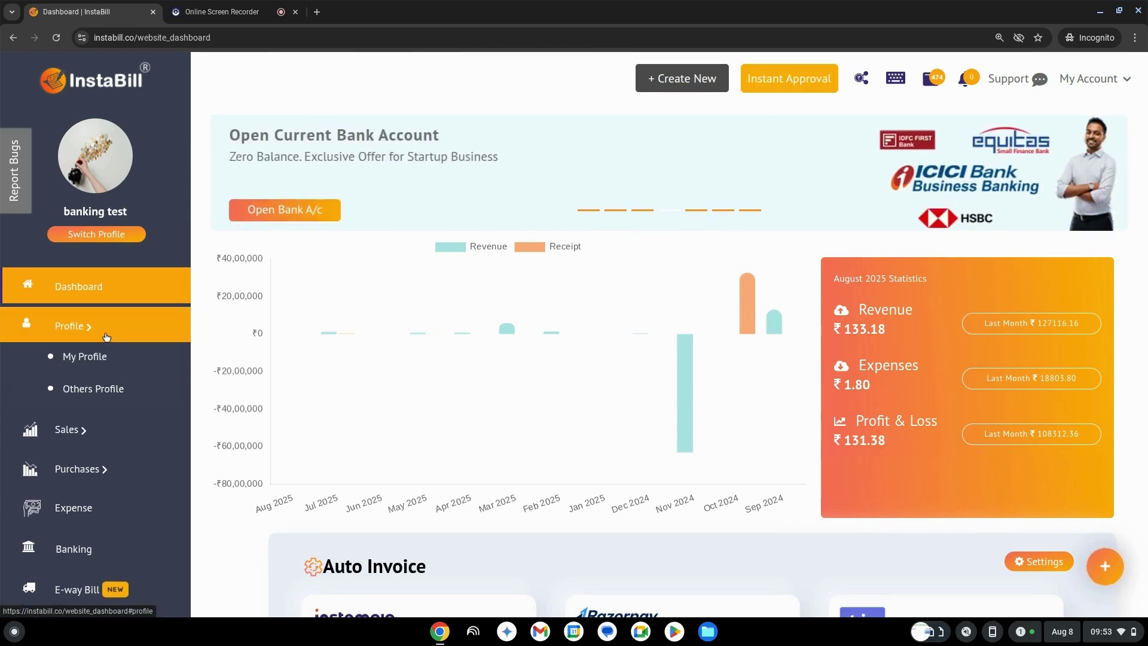
click(96, 357)
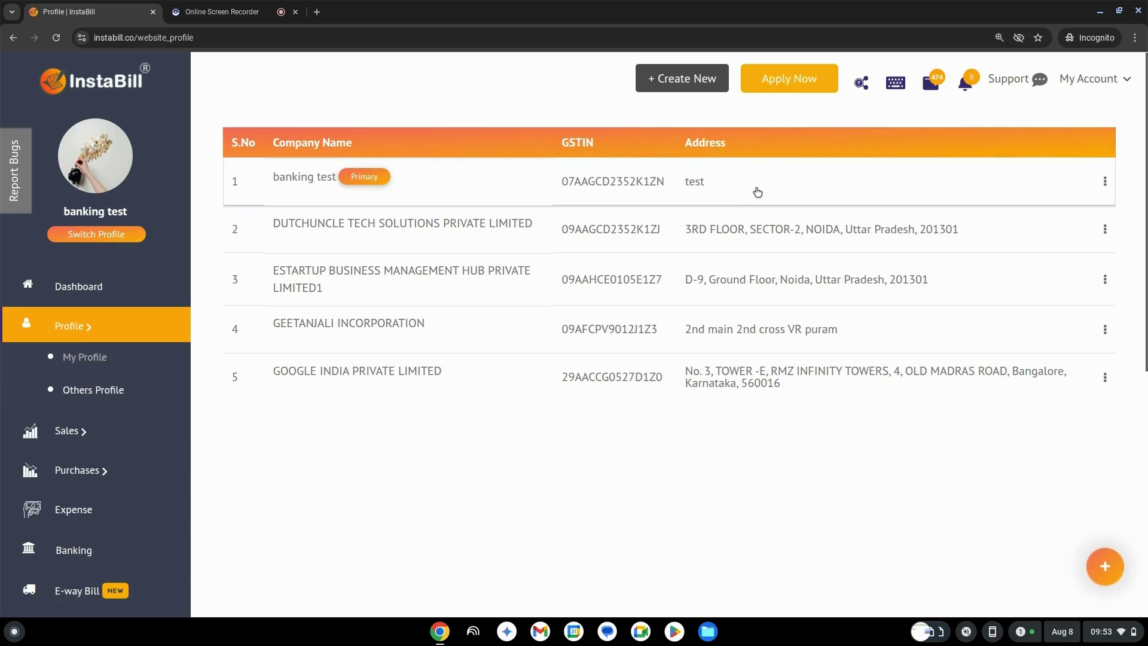
click(760, 191)
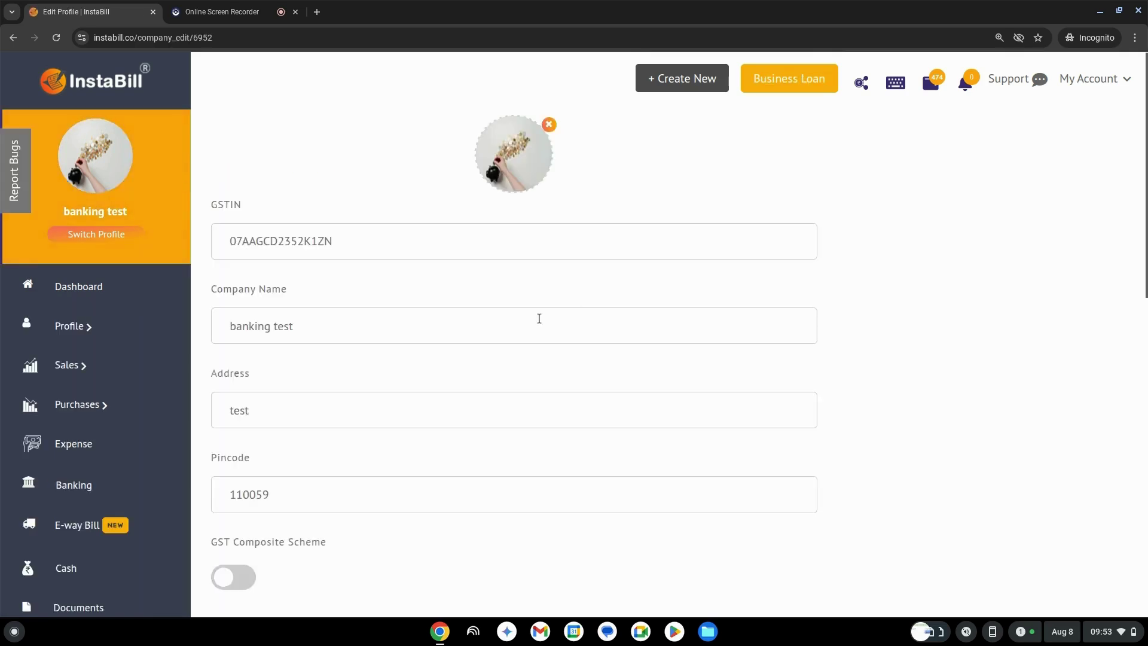
Set the company profile's nature of business to Wholeseller and save the update.
scroll(538, 318, down, 10)
scroll(538, 319, down, 2)
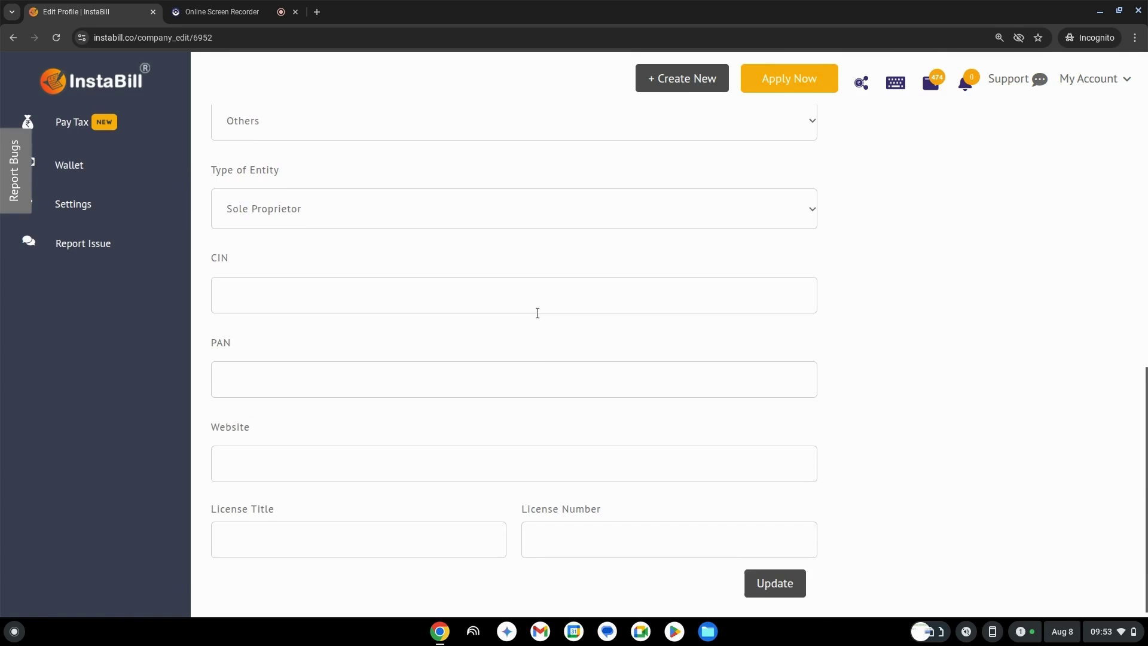
scroll(537, 305, up, 4)
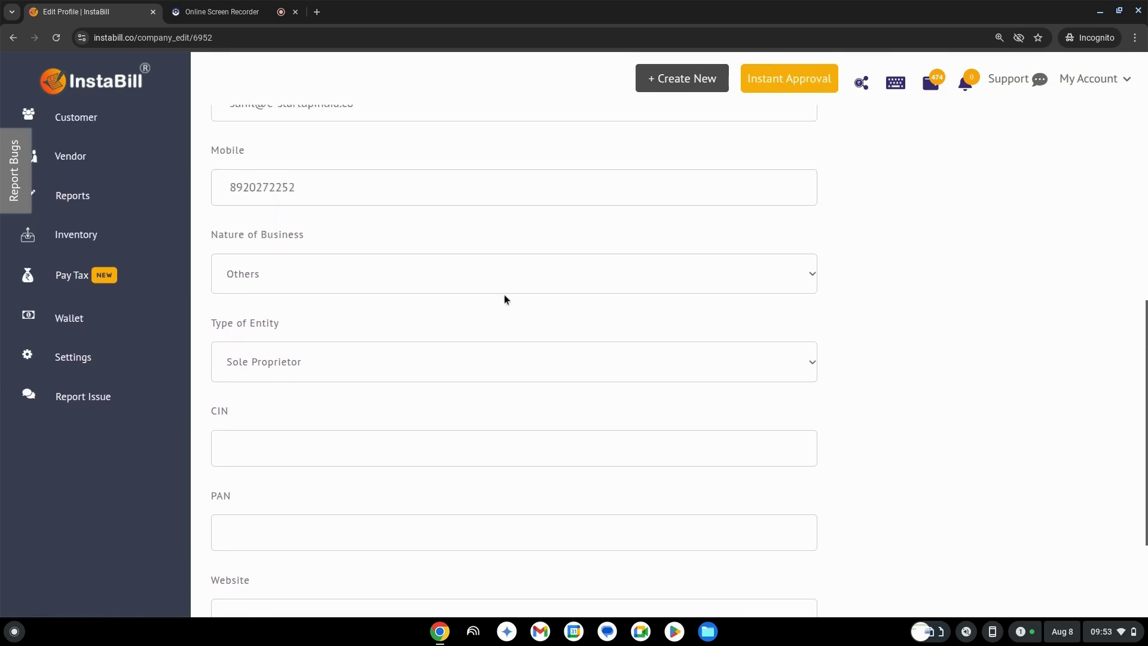
click(485, 278)
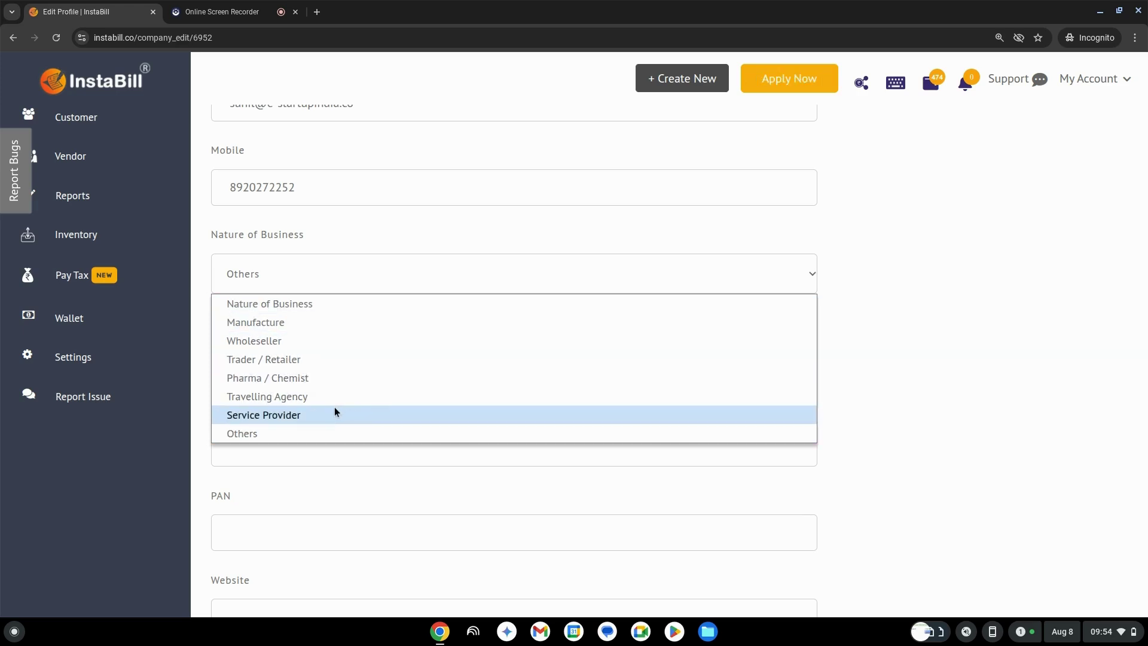
click(325, 338)
scroll(519, 268, down, 3)
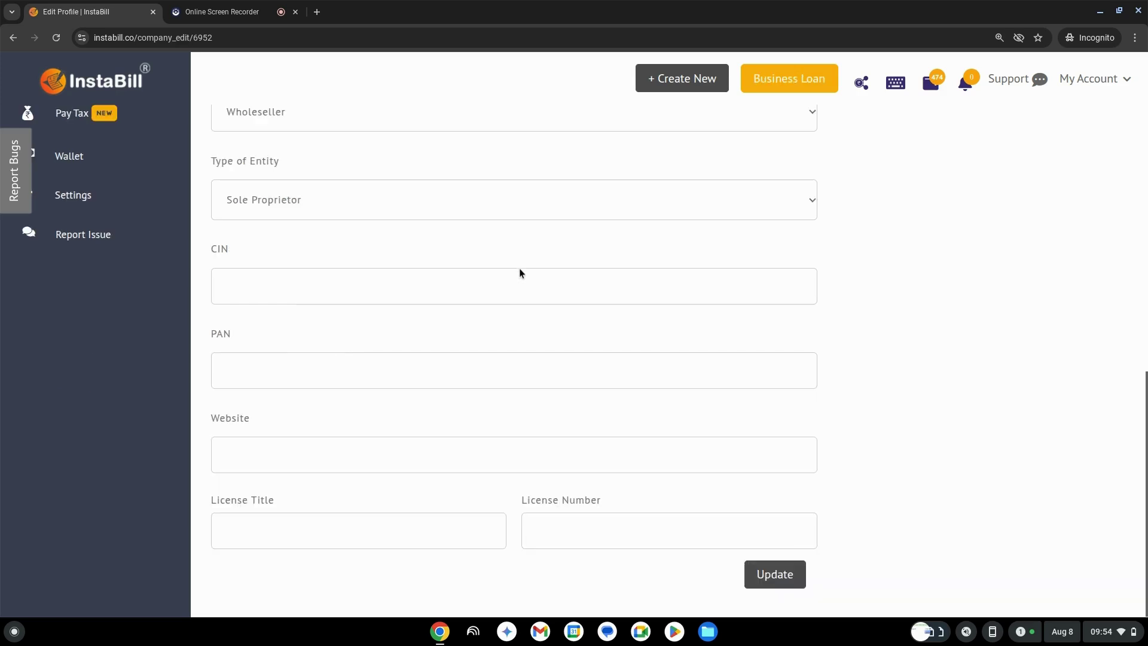
click(795, 575)
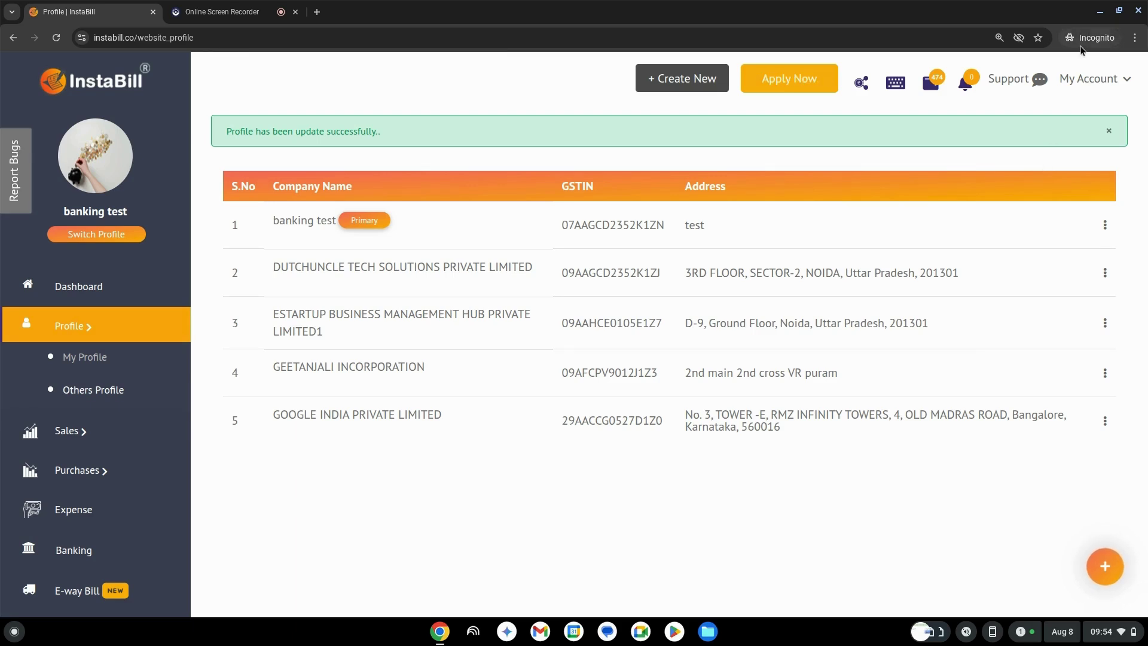
Open the account settings and review the general options, including inventory, unit and round off.
click(1085, 83)
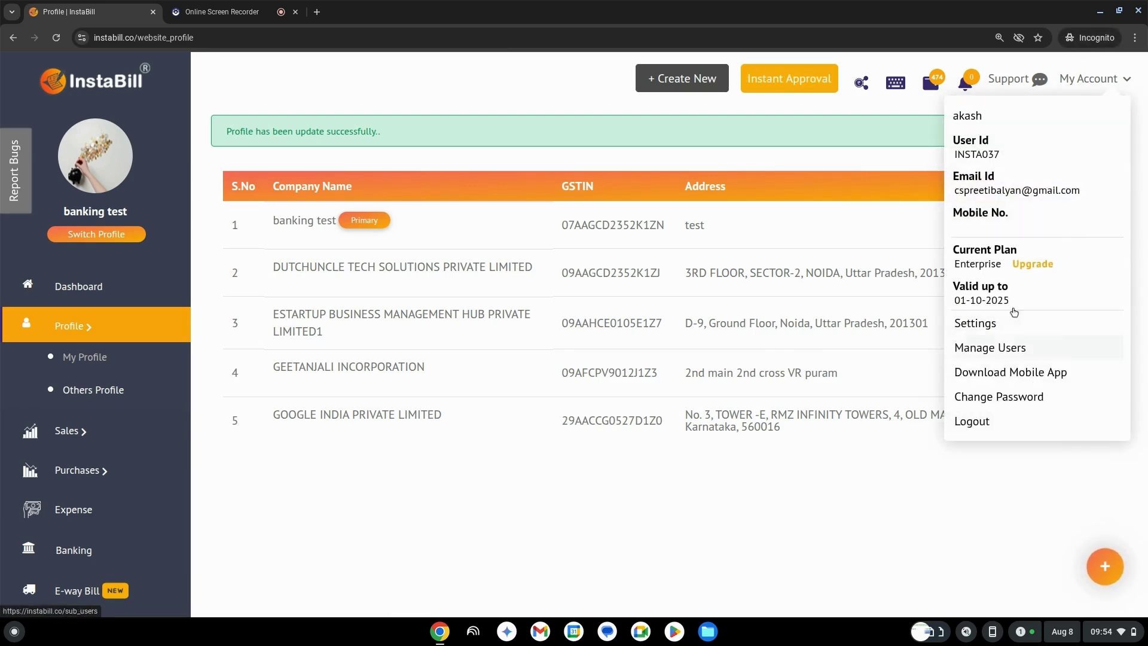
click(989, 322)
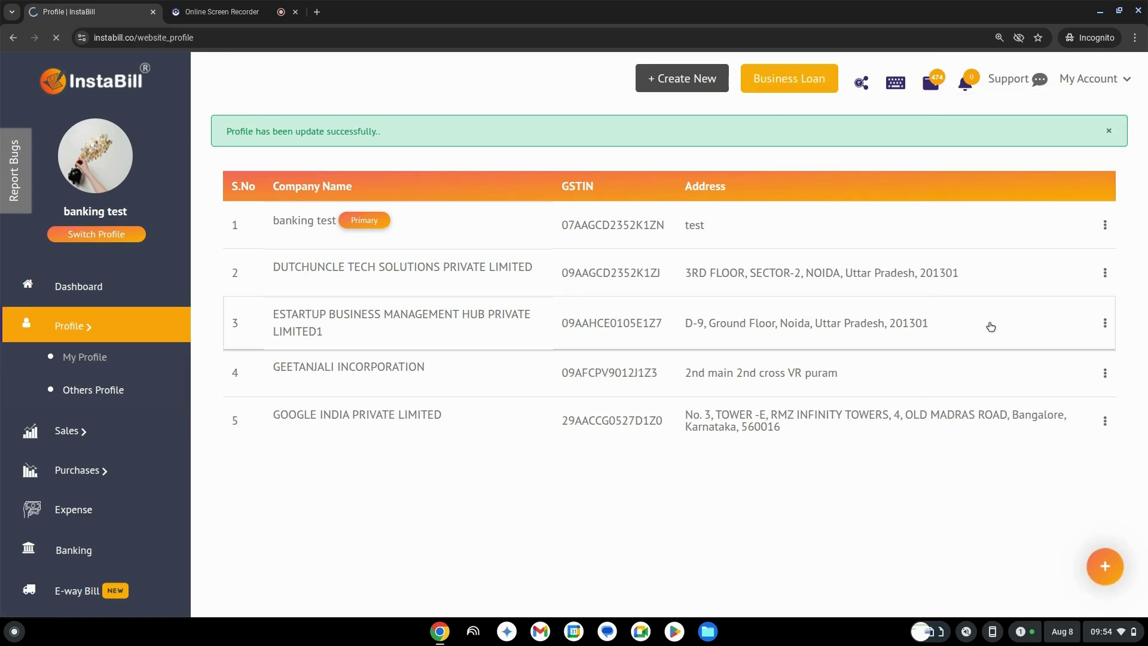
scroll(483, 332, down, 4)
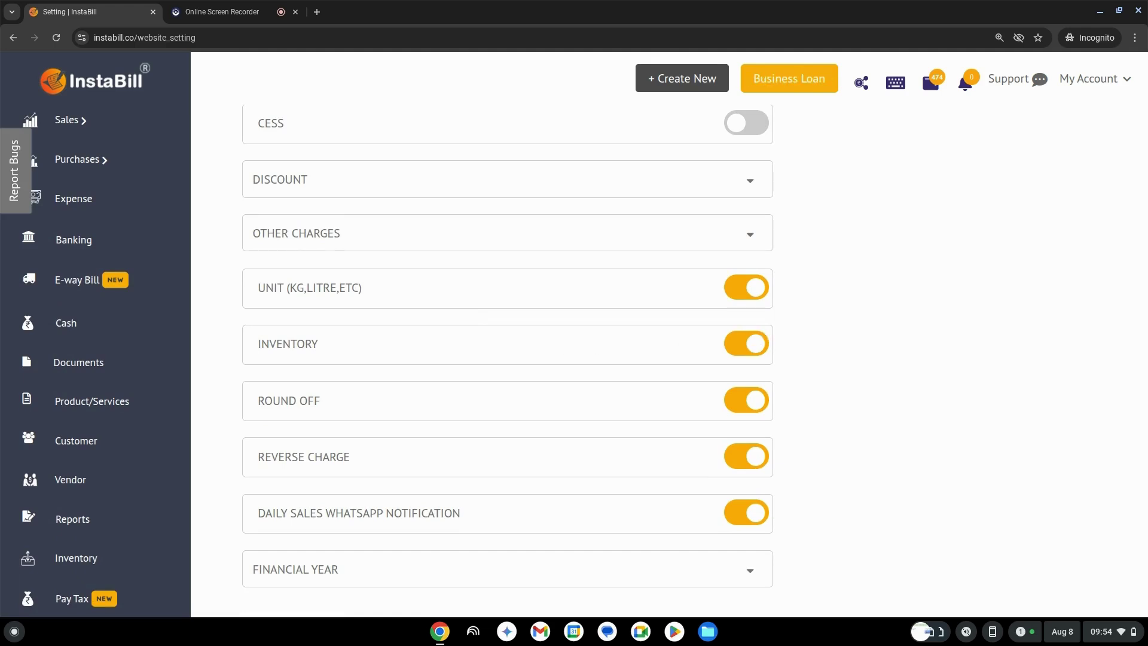
scroll(534, 285, up, 5)
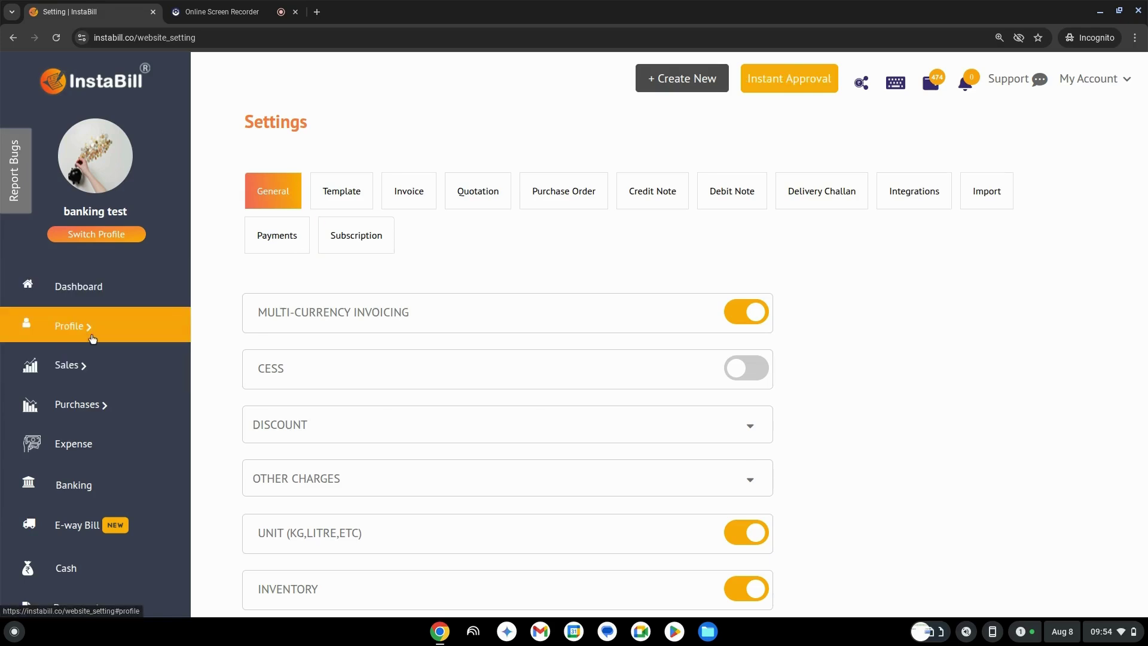
Open the product "bat" from the product/service list for editing.
scroll(92, 338, down, 5)
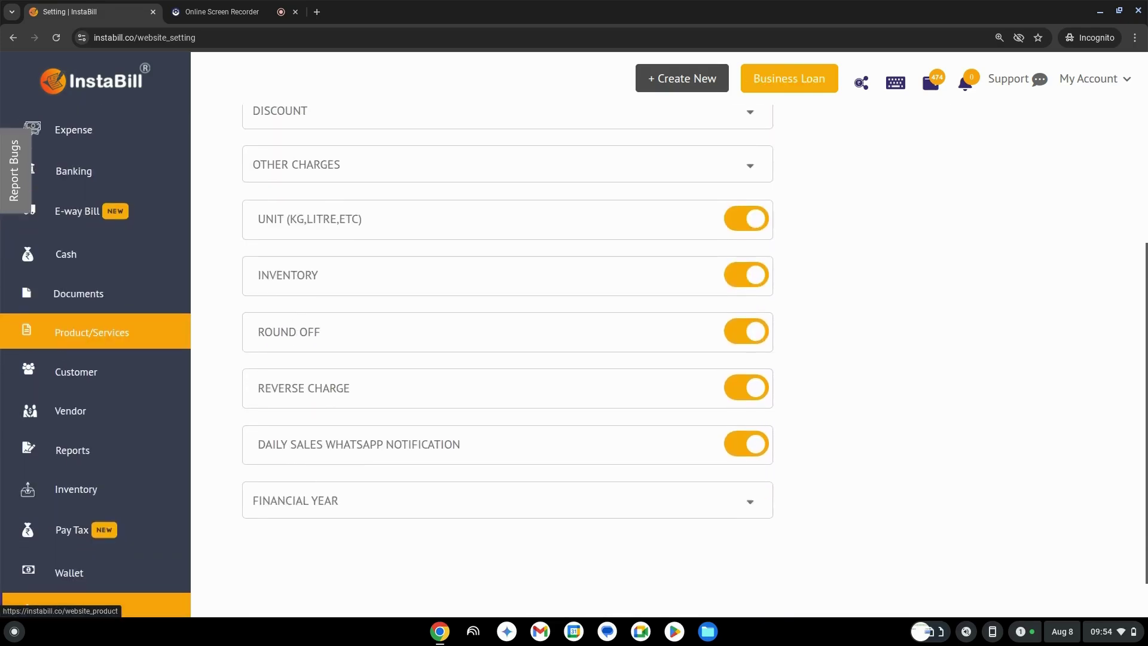
click(99, 332)
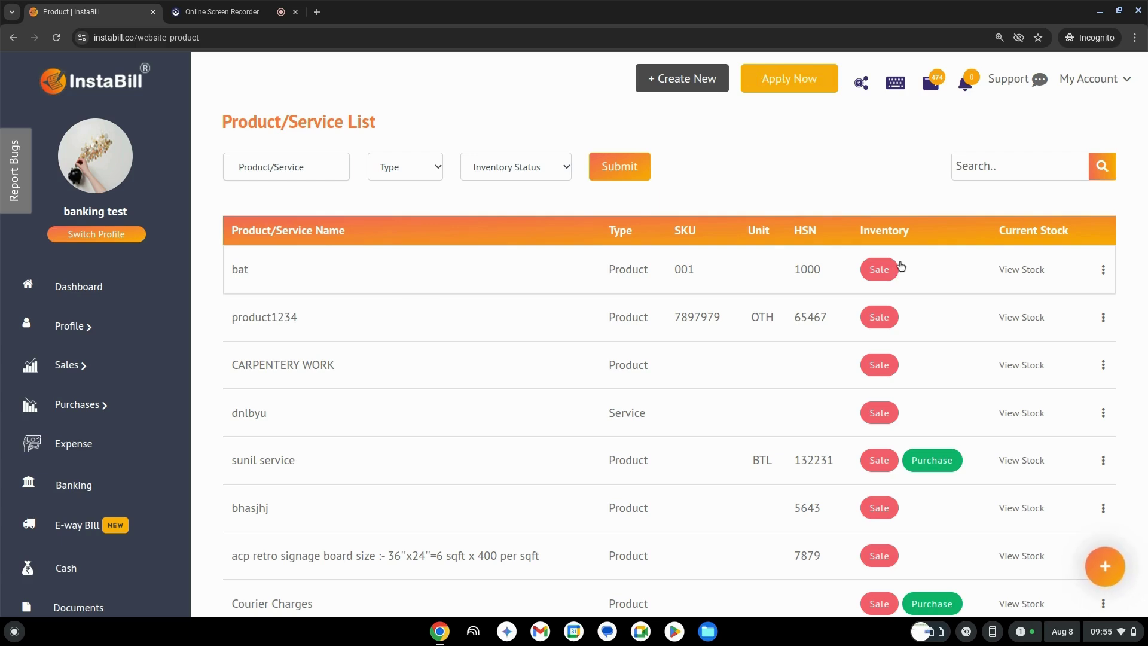
click(1104, 272)
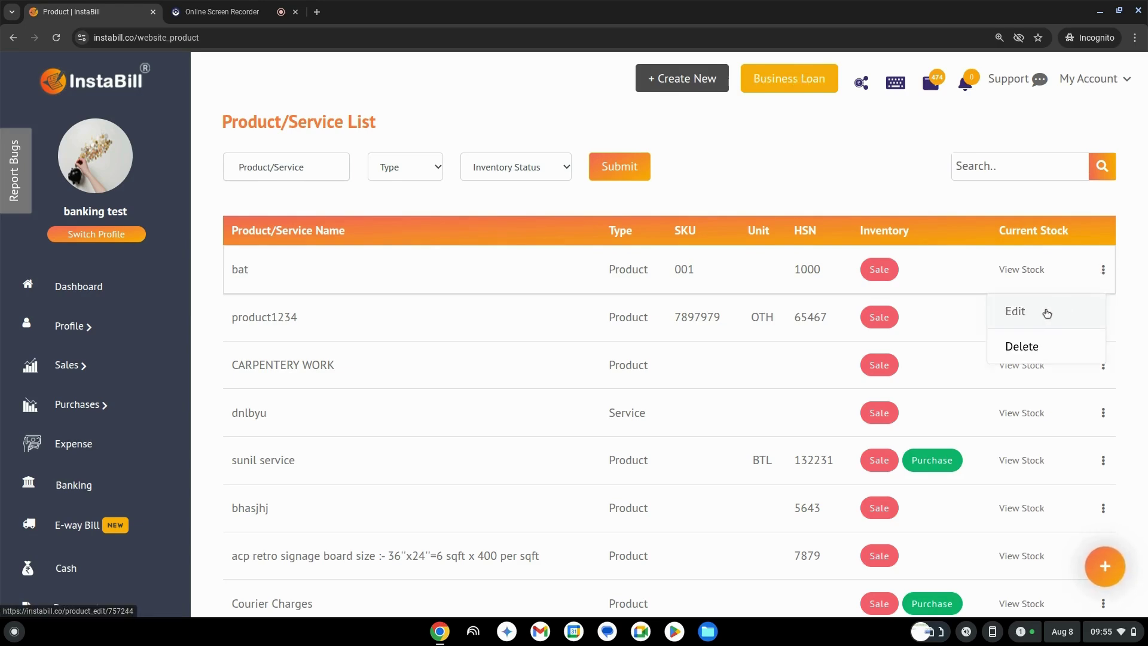
click(1016, 311)
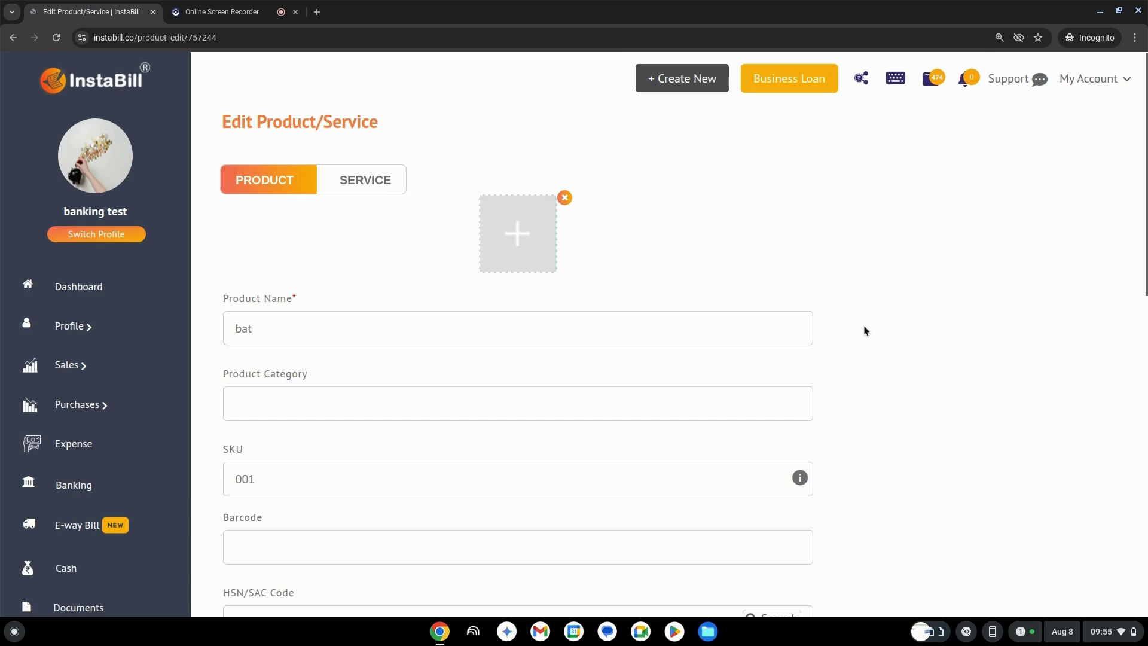
Mark the bat product as purchased and set its purchase rate per unit to 300.
scroll(630, 289, down, 10)
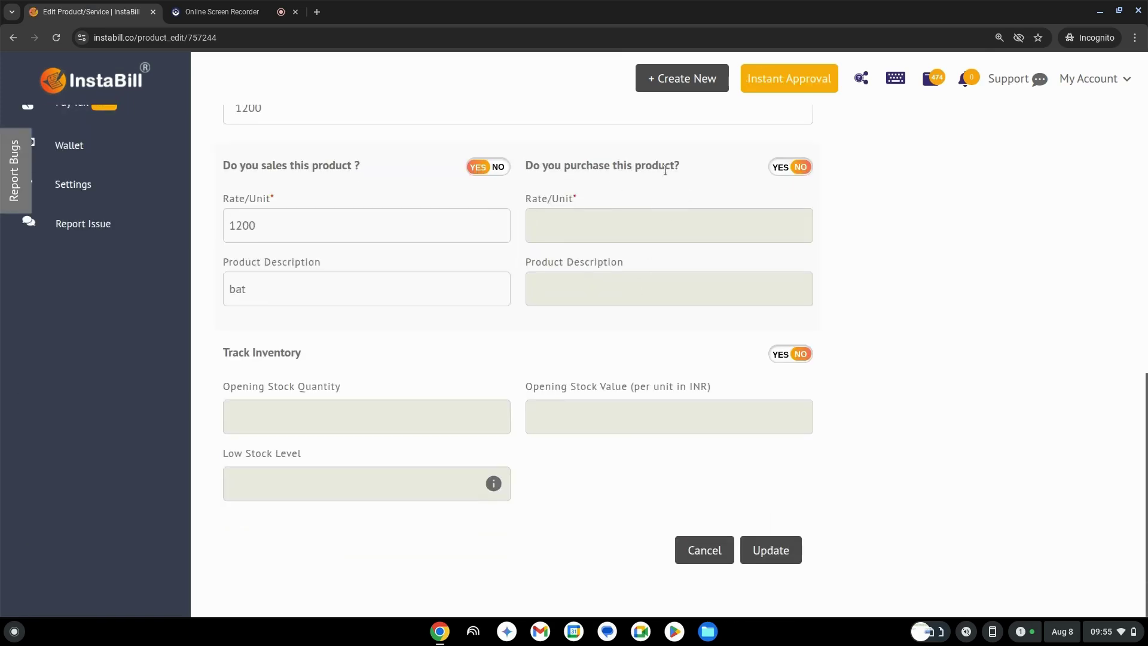
click(783, 167)
click(655, 227)
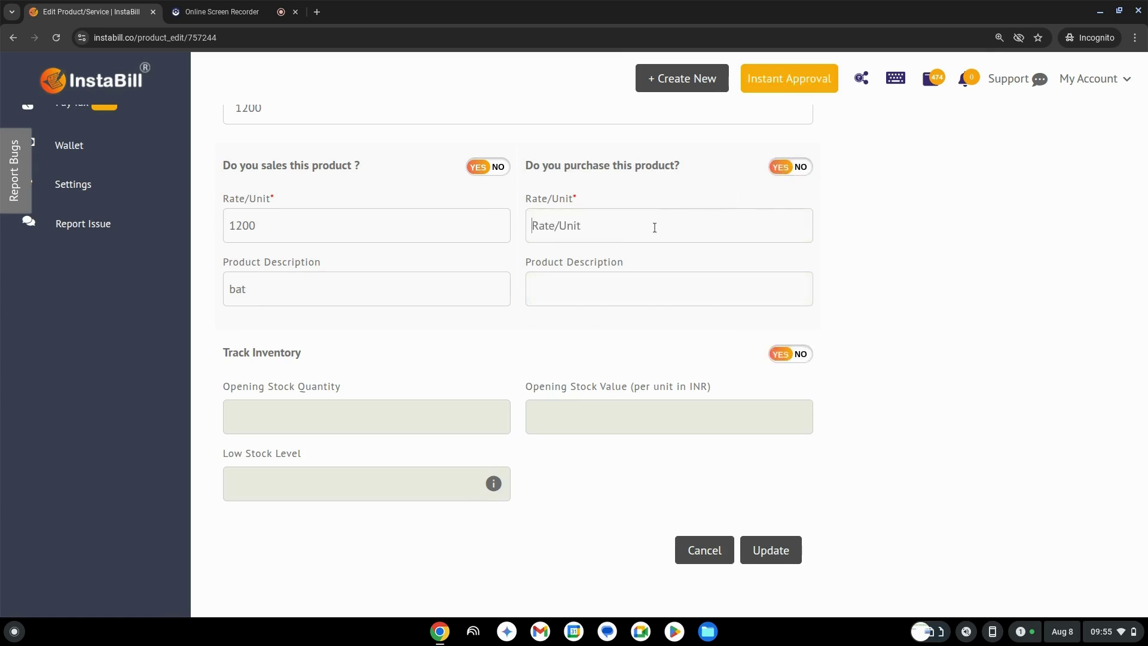
text(300)
Enable inventory tracking for the bat product and set the opening stock quantity to 140.
click(798, 356)
click(781, 355)
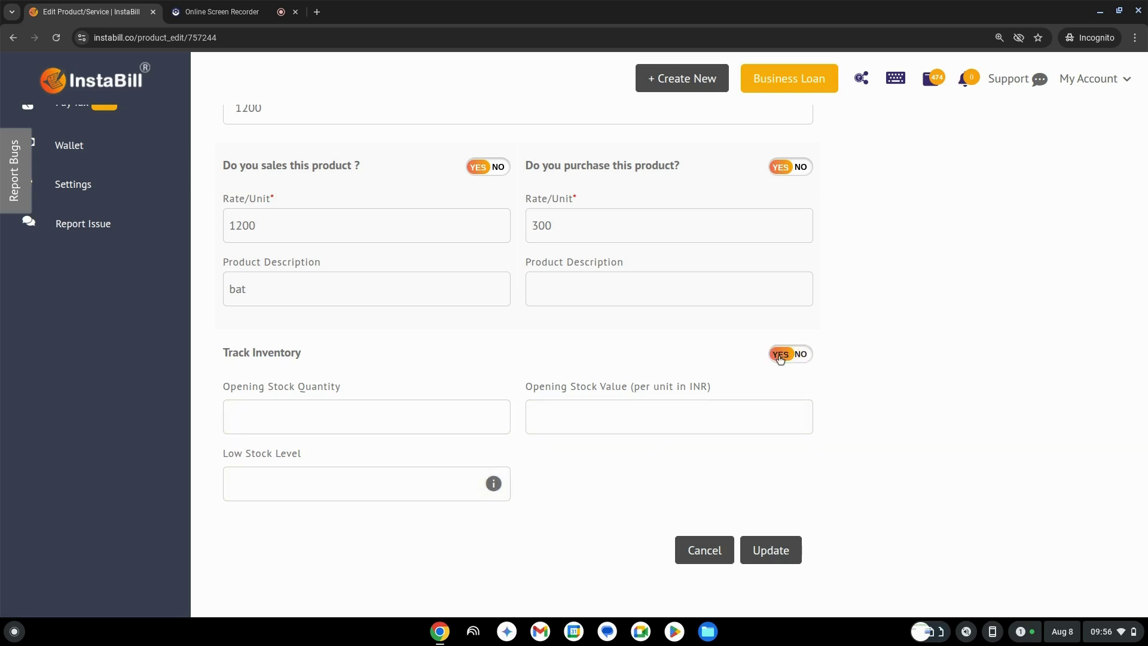
click(490, 417)
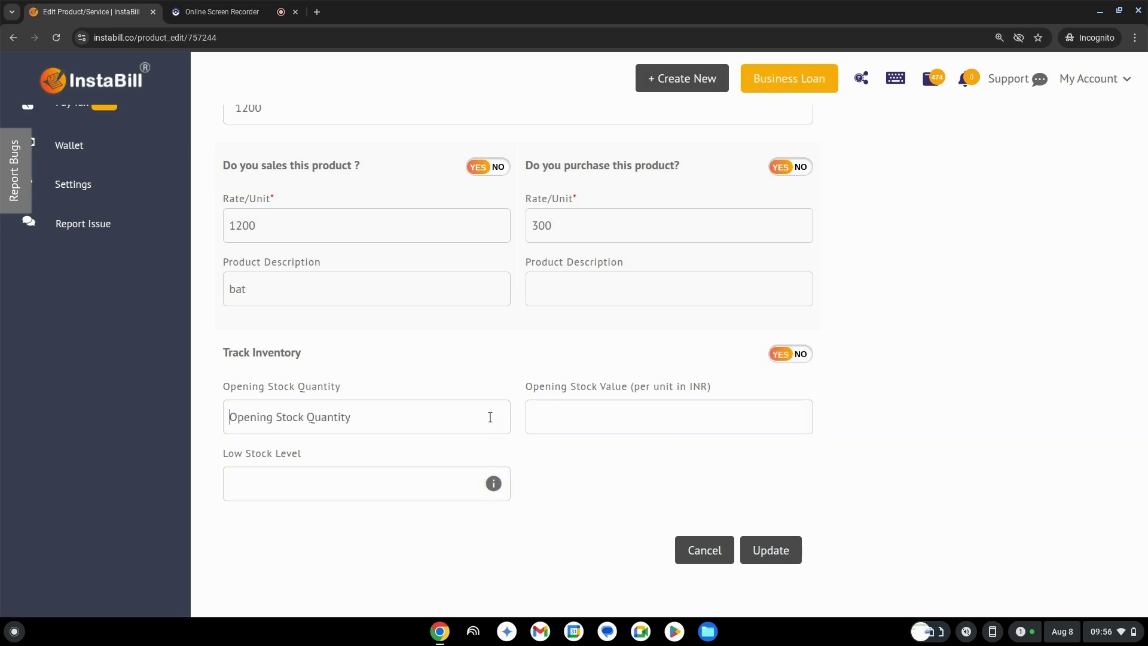
text(14)
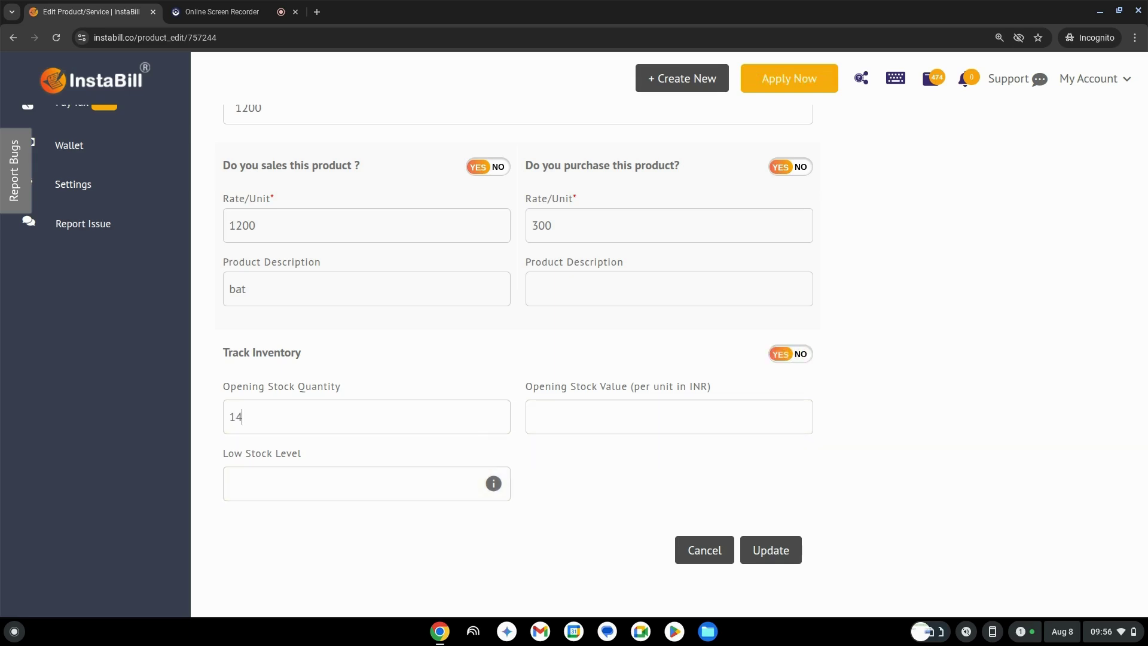
text(0)
Set the bat product's low stock level to 10, leave the opening stock value empty, and save the product.
click(648, 408)
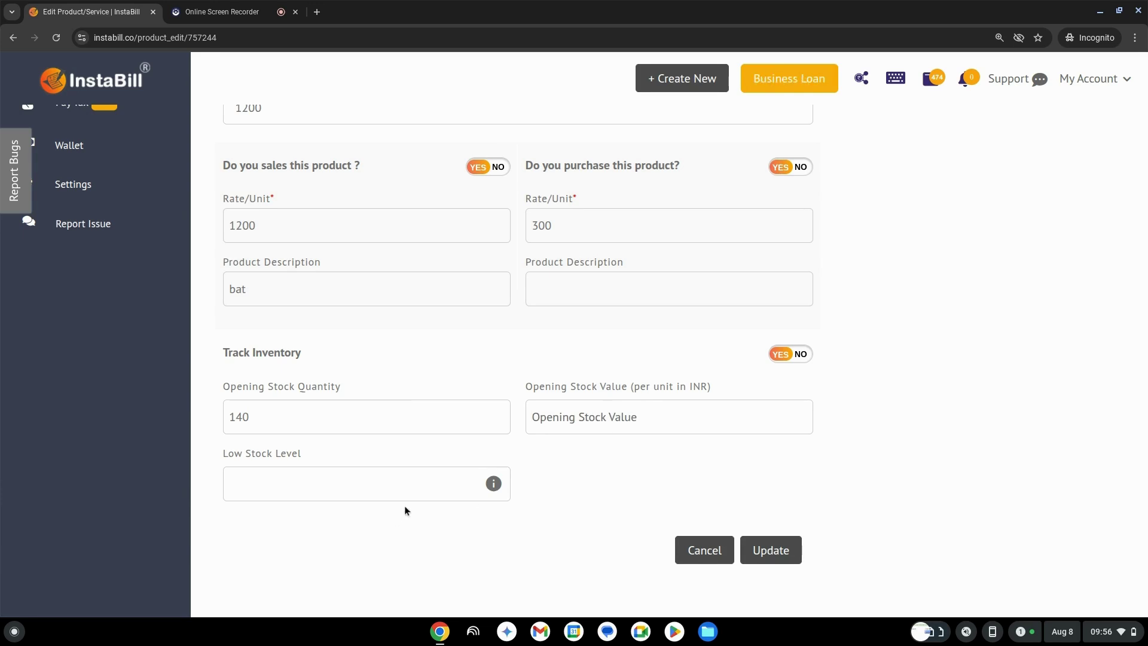
click(413, 490)
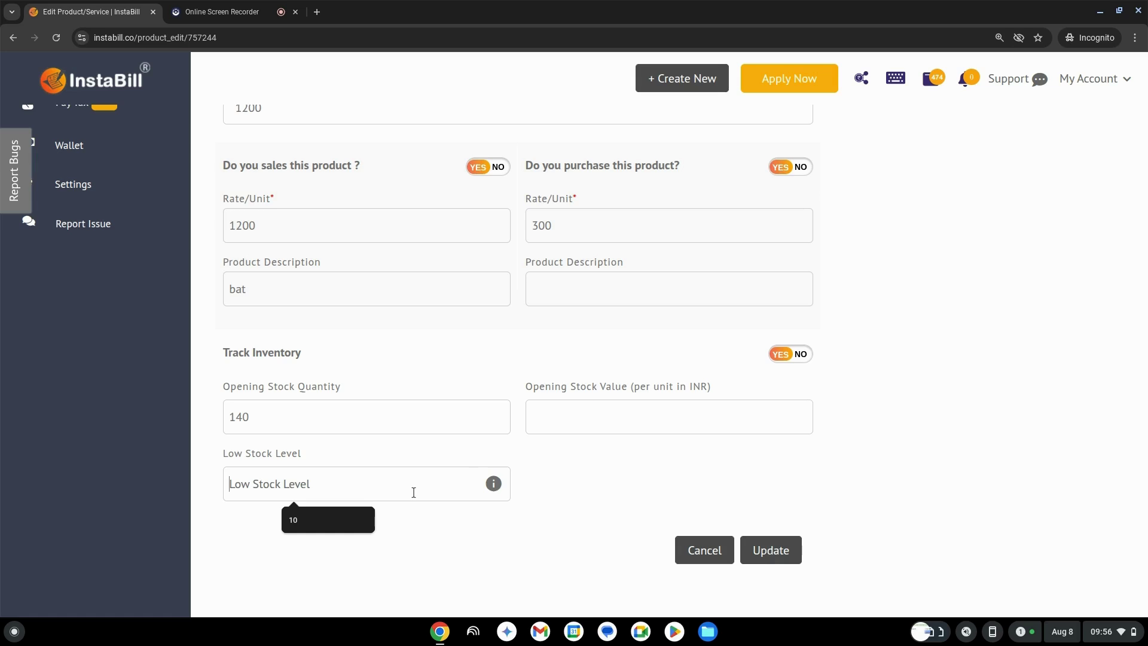
text(1)
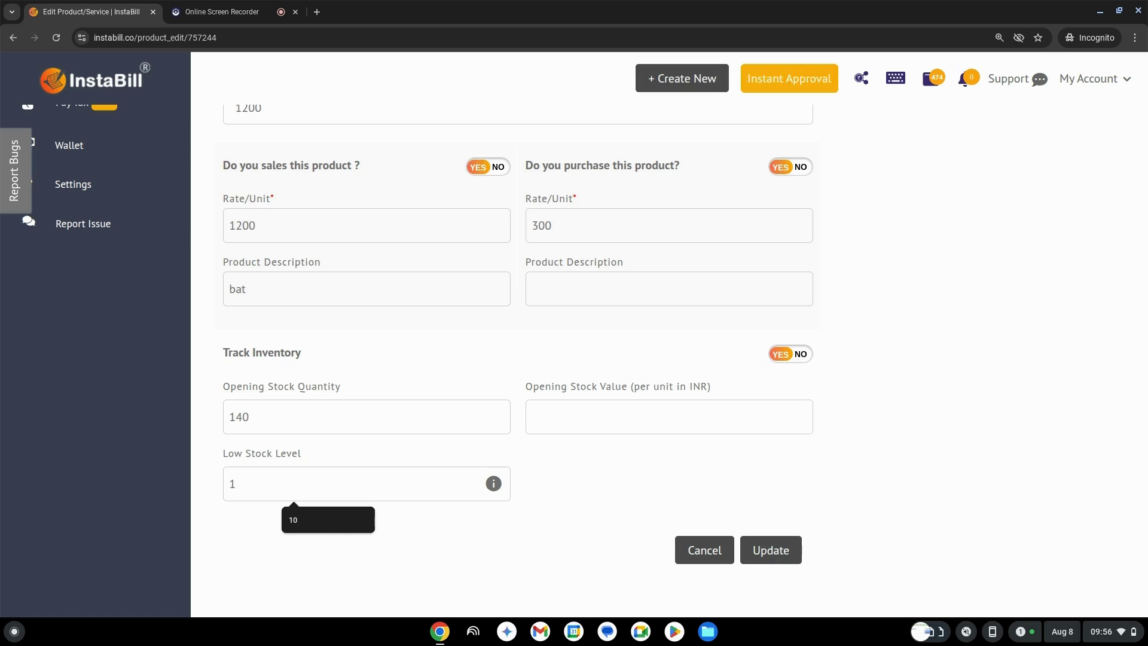
text(0)
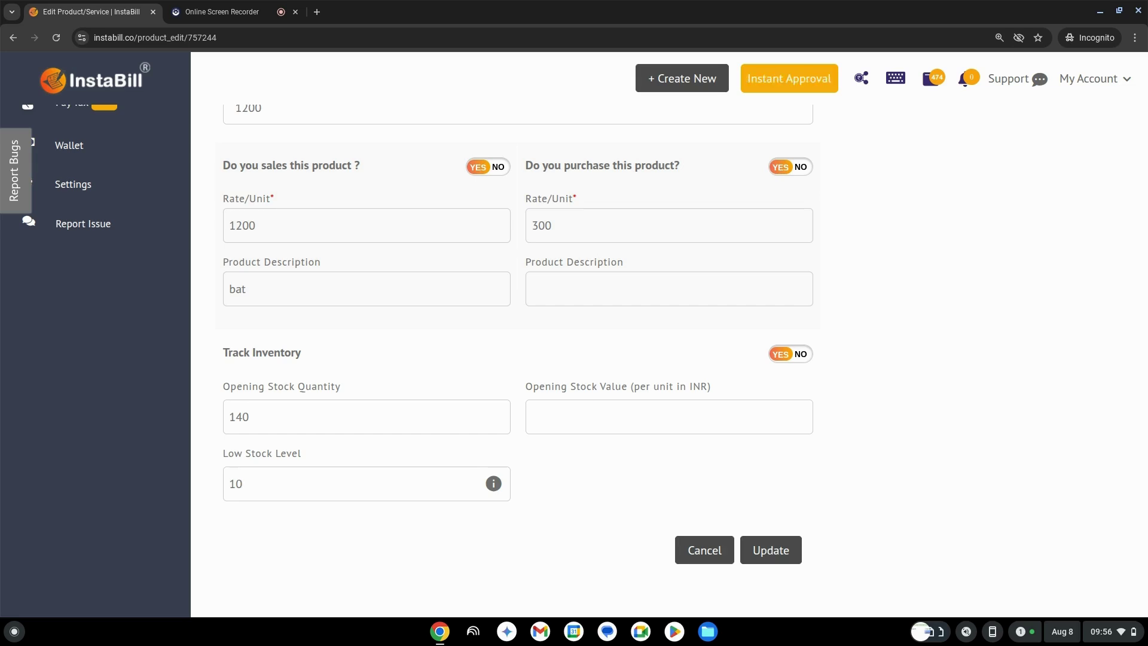
click(778, 560)
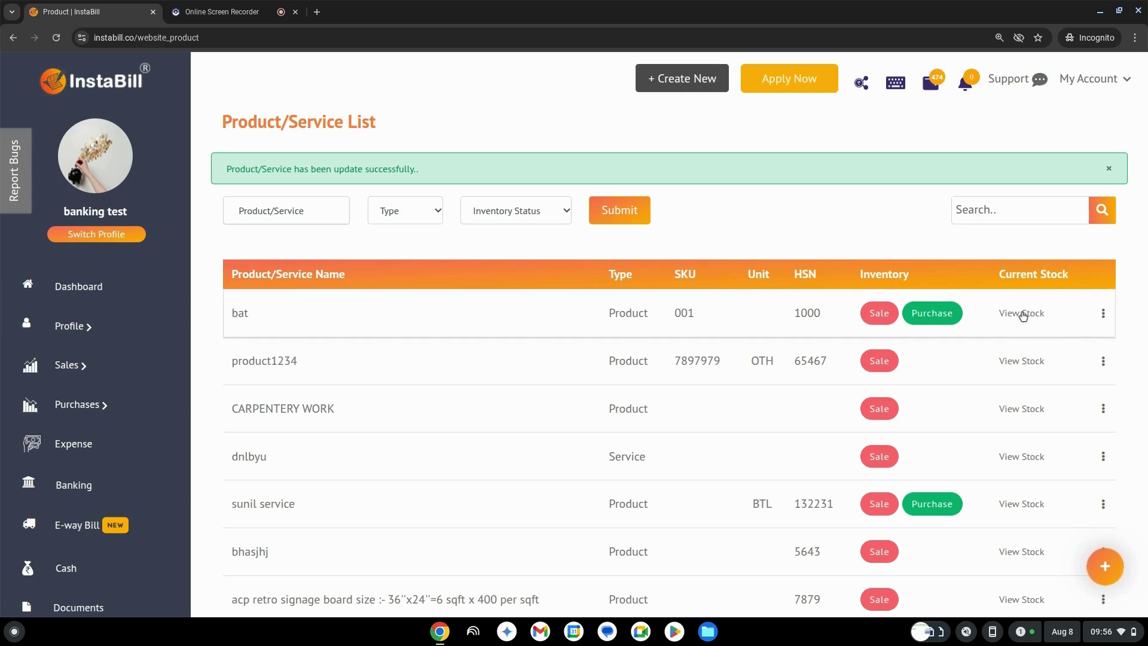
Check the current stock of the bat product and examine it in the inventory report.
click(1023, 315)
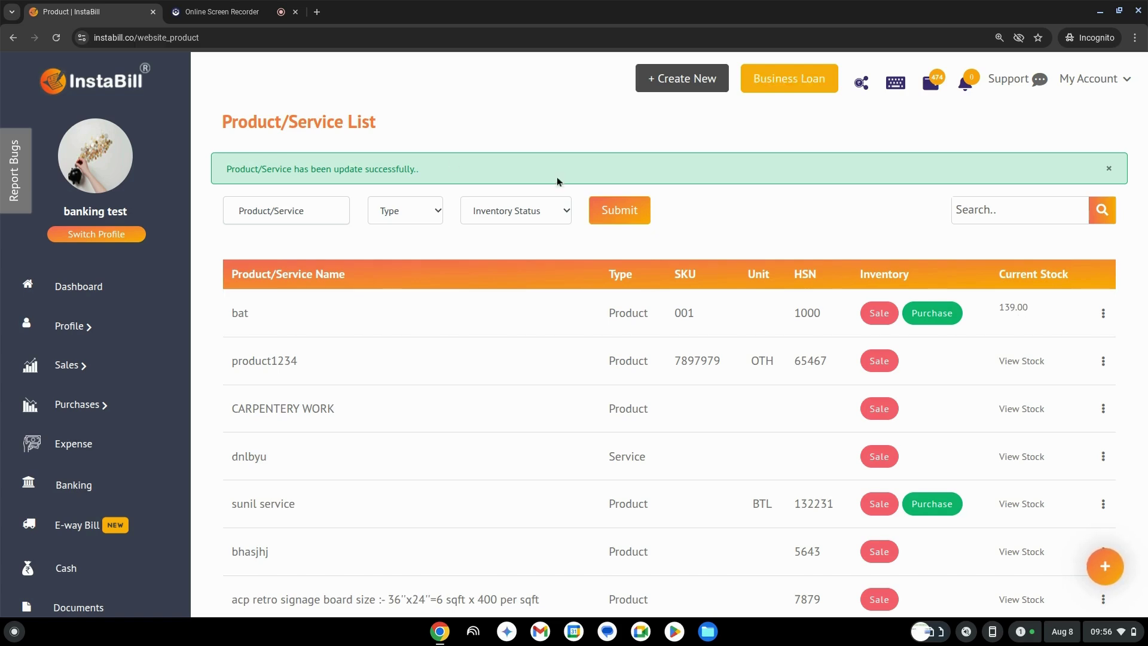
scroll(49, 340, down, 6)
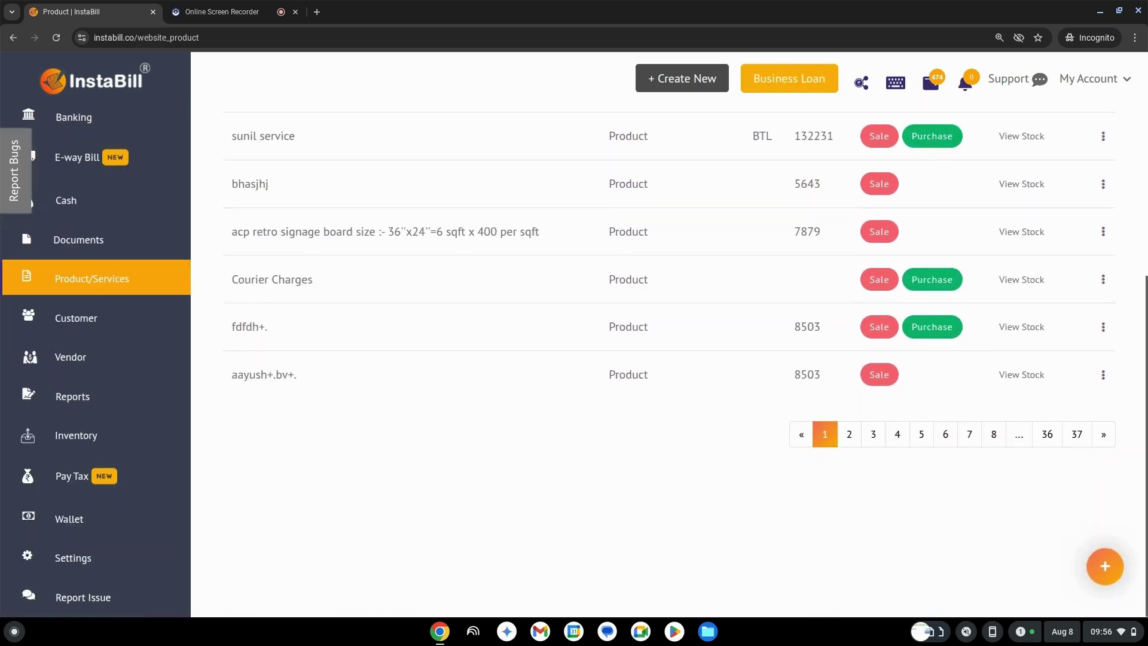
click(95, 433)
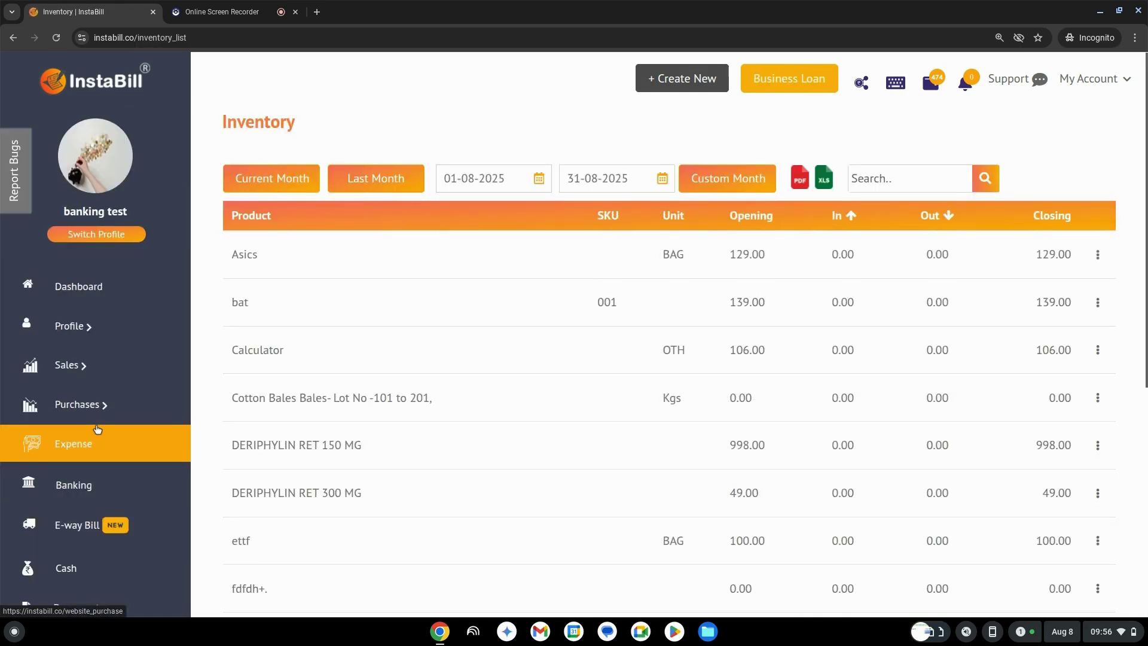
scroll(757, 294, down, 6)
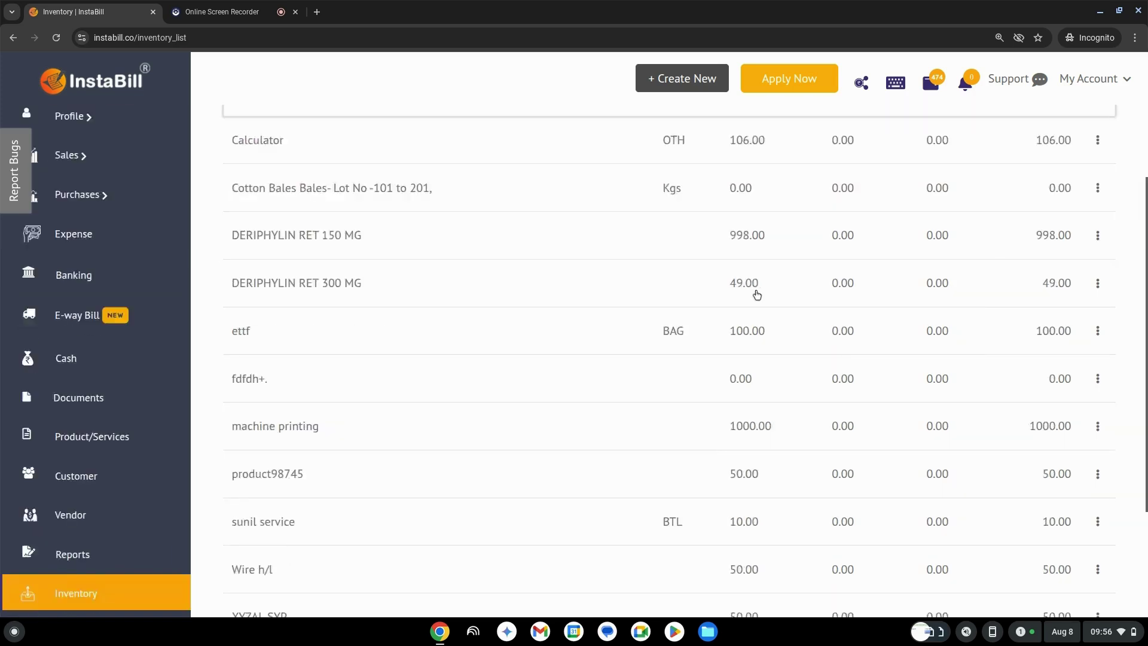
scroll(757, 294, up, 6)
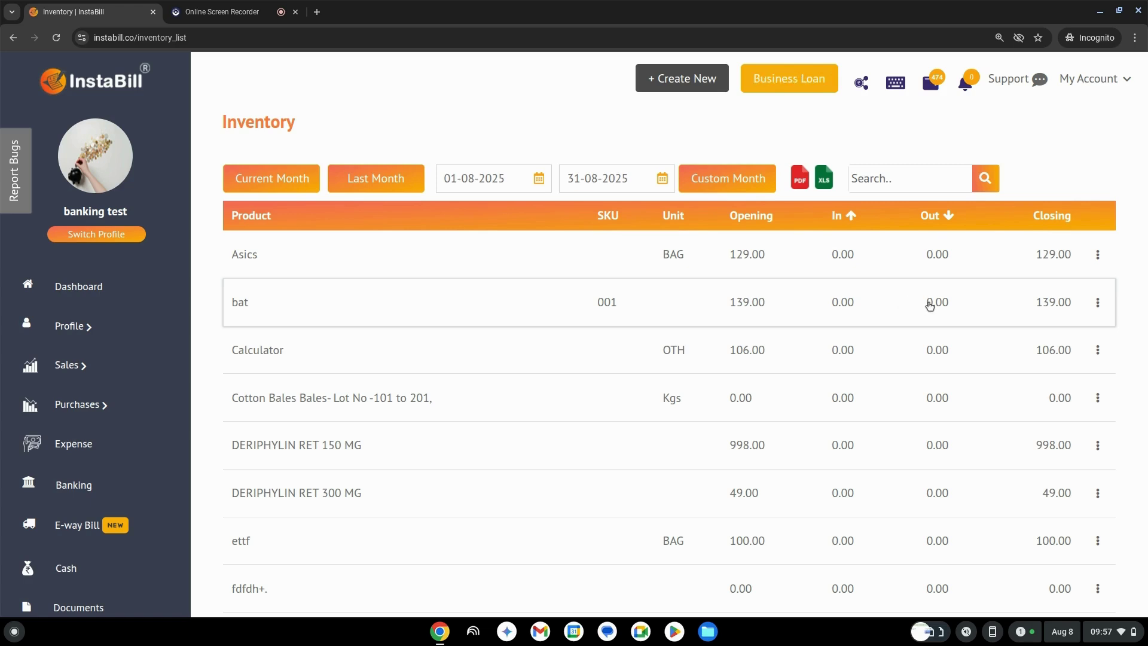
View the bat product's stock transactions from 01-04-2025 to 31-08-2025, and return to the inventory list.
click(1097, 303)
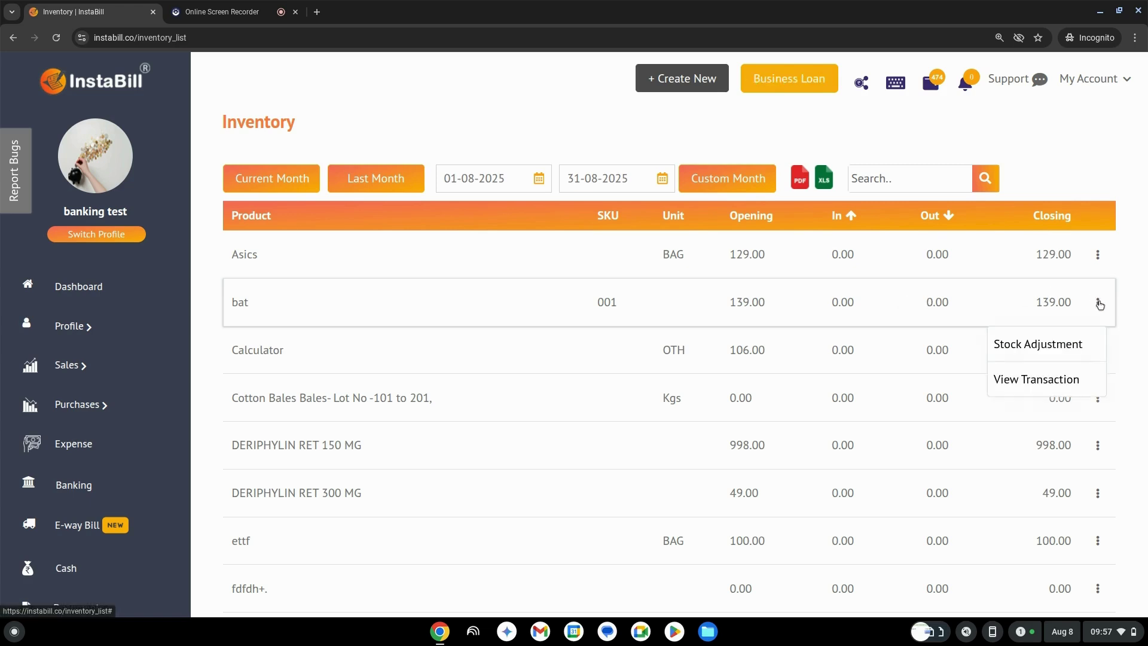
click(1059, 379)
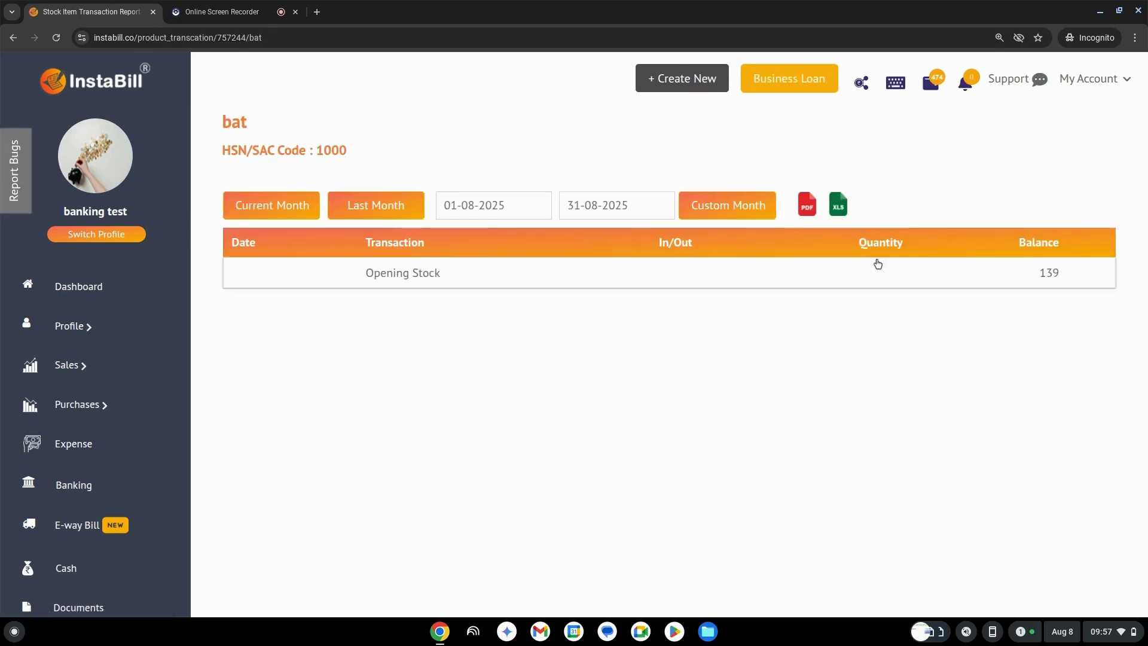
click(538, 201)
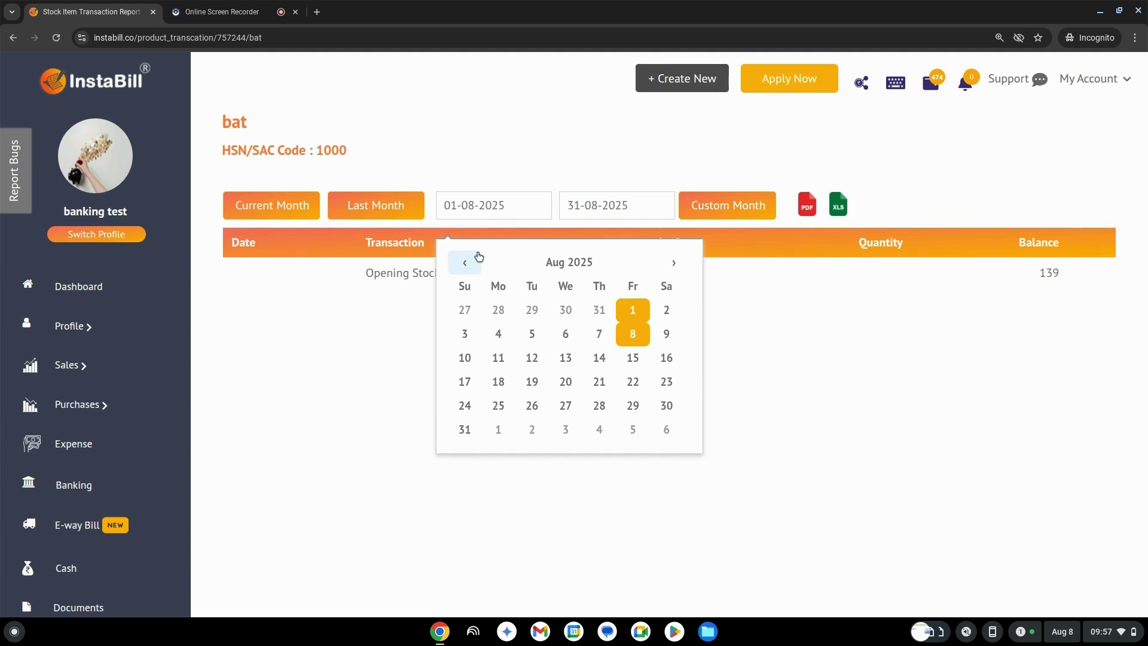
click(463, 265)
click(462, 266)
click(462, 267)
click(461, 267)
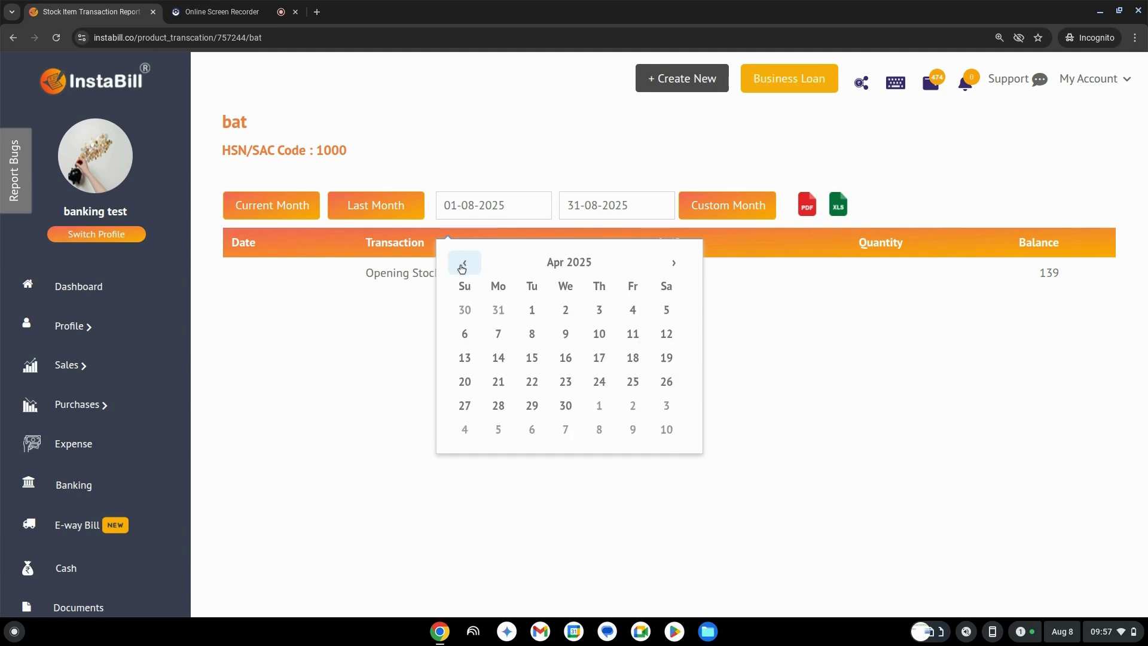
click(540, 308)
click(721, 199)
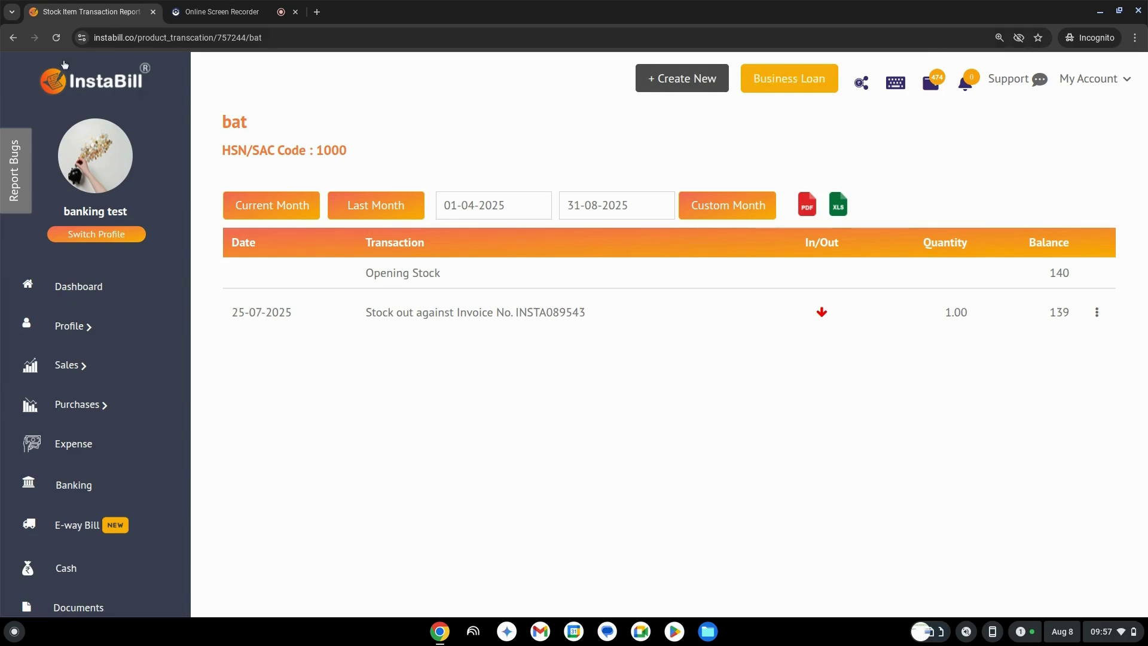
click(13, 37)
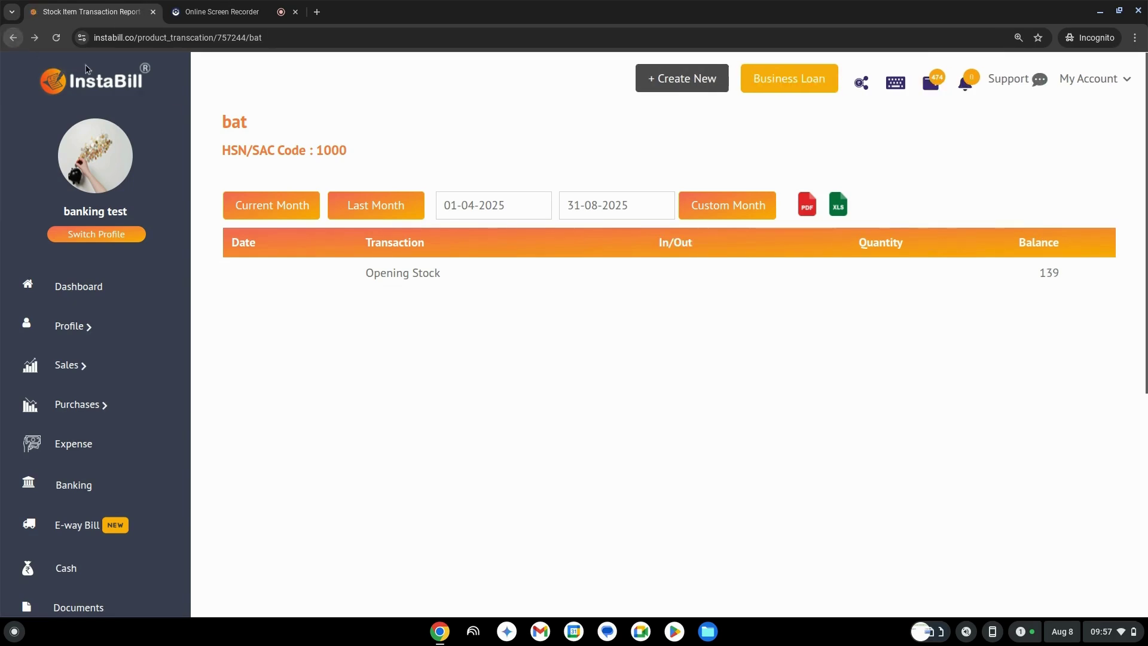
click(14, 38)
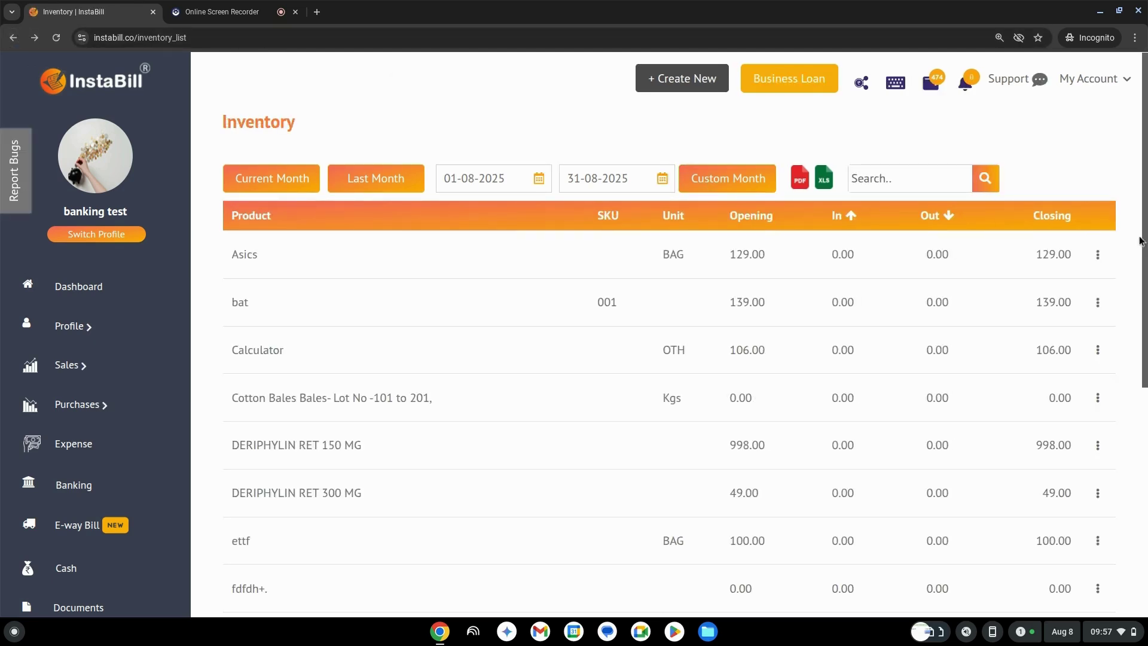
Open a stock adjustment for the bat product, examine the available reasons, and keep the direction set to Out.
click(1098, 304)
click(1054, 353)
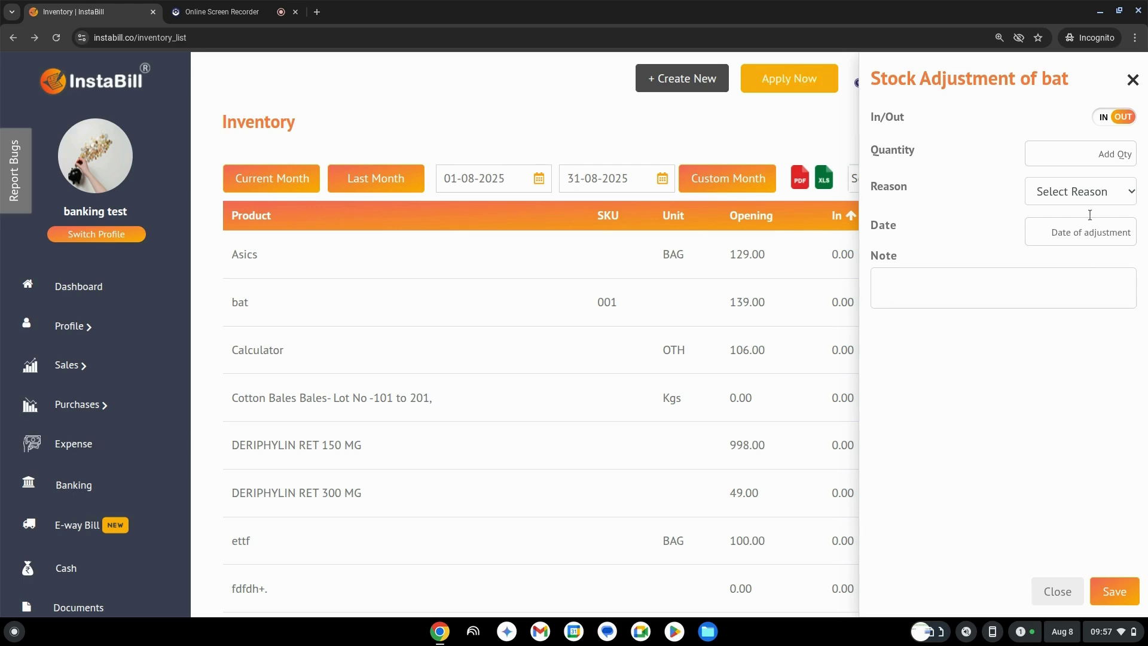
click(1087, 192)
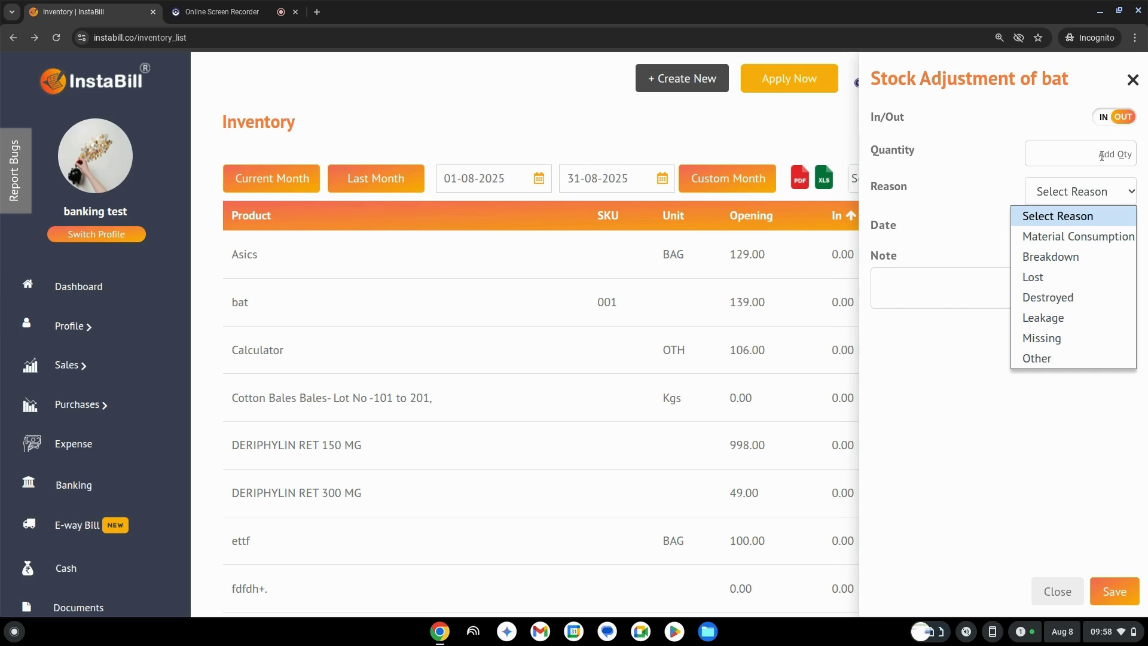
click(1104, 119)
click(1104, 119)
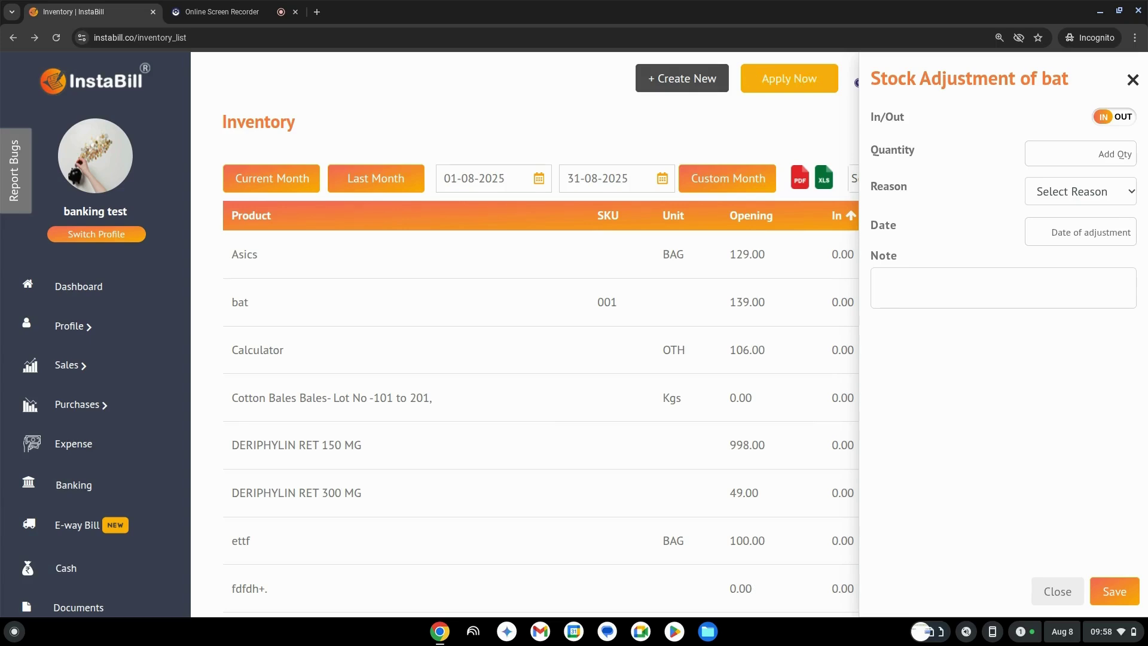
click(1126, 117)
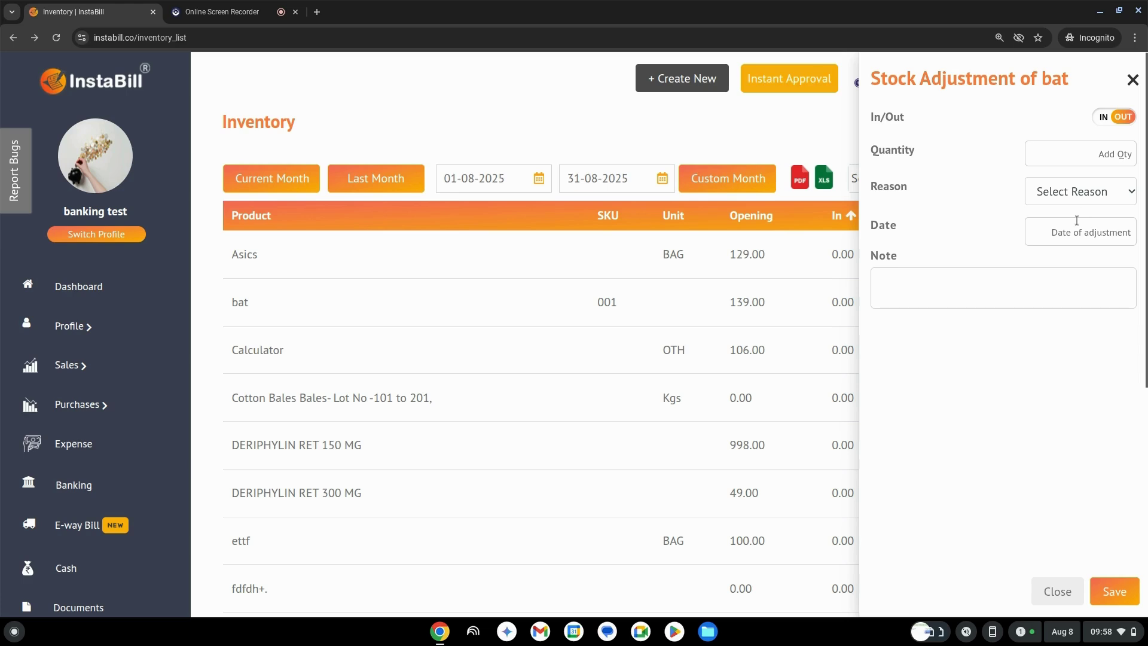
click(1093, 192)
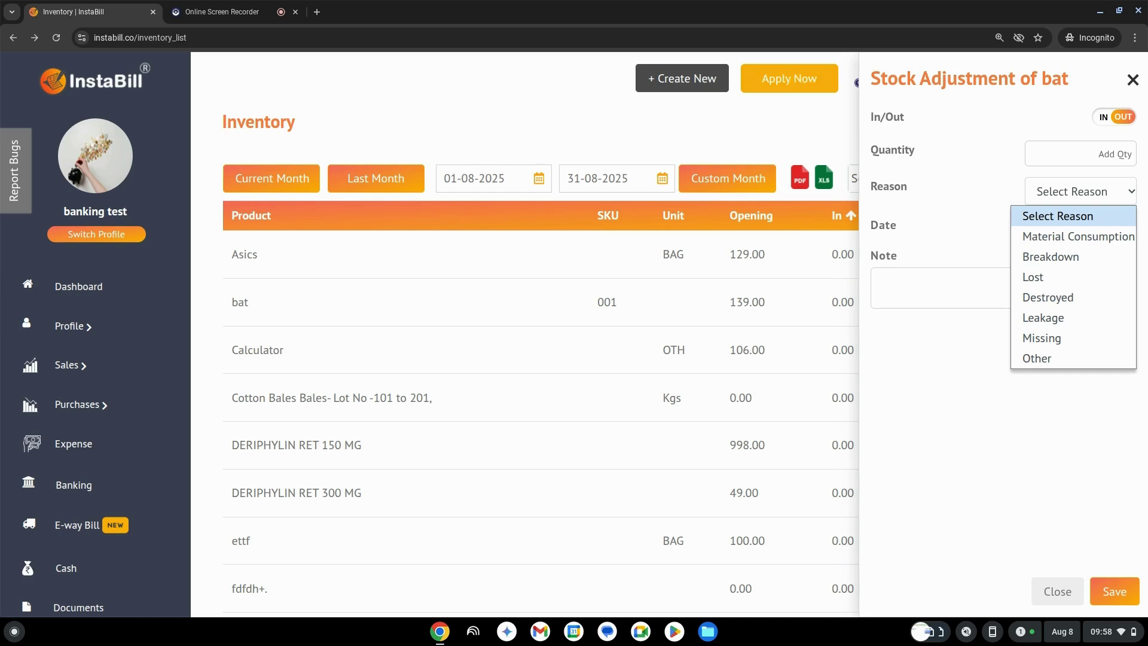
click(1093, 181)
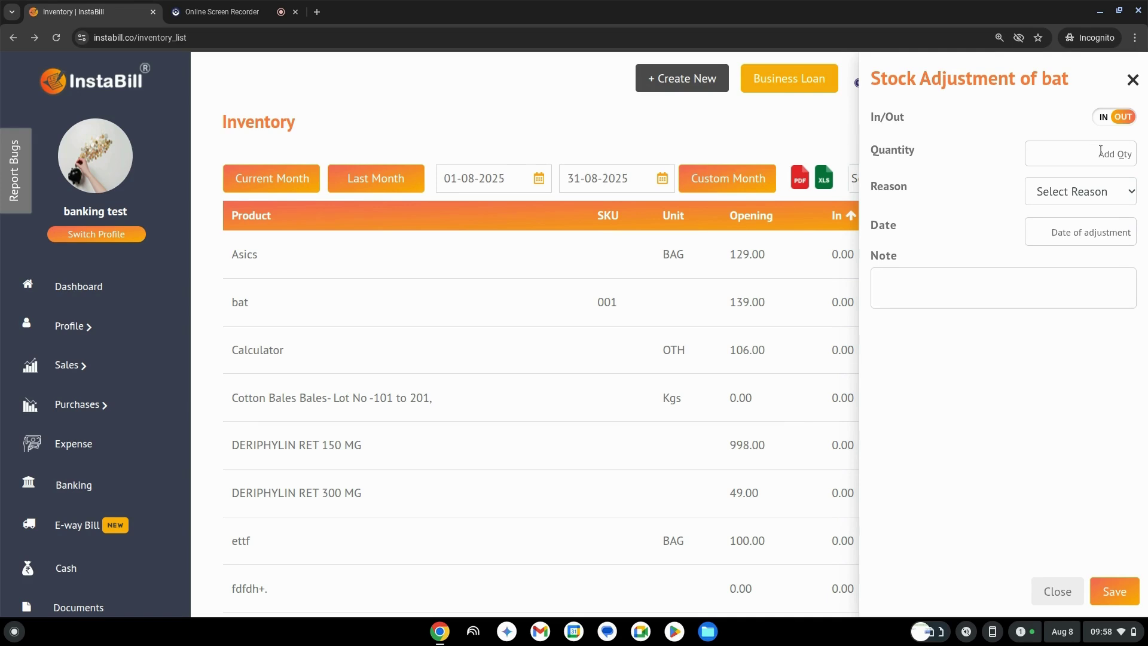
Set the bat stock adjustment to quantity 1, reason Breakdown and date 08-08-2025, leave the note empty, and save it.
click(1103, 151)
text(1)
click(1094, 191)
click(1077, 260)
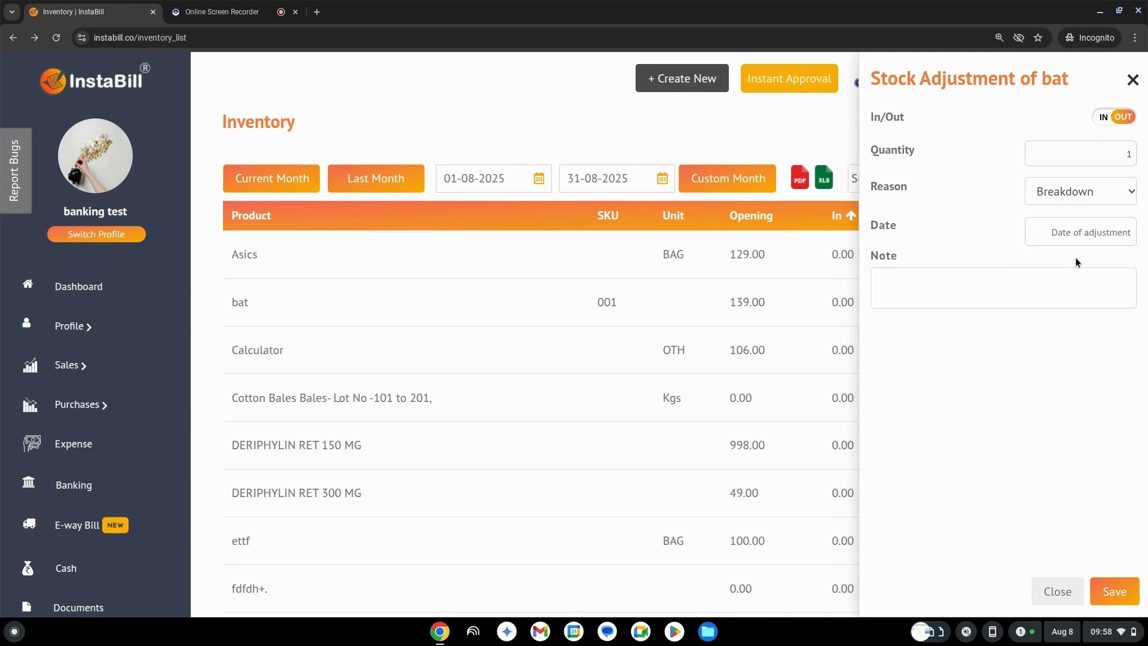
click(1081, 230)
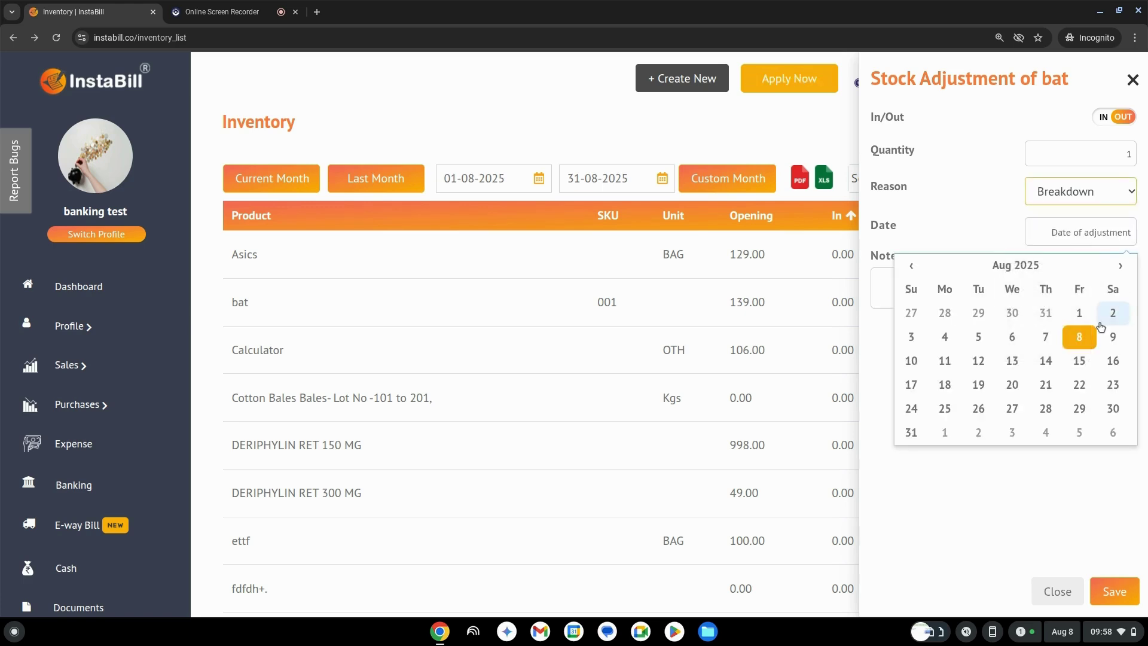
click(1080, 337)
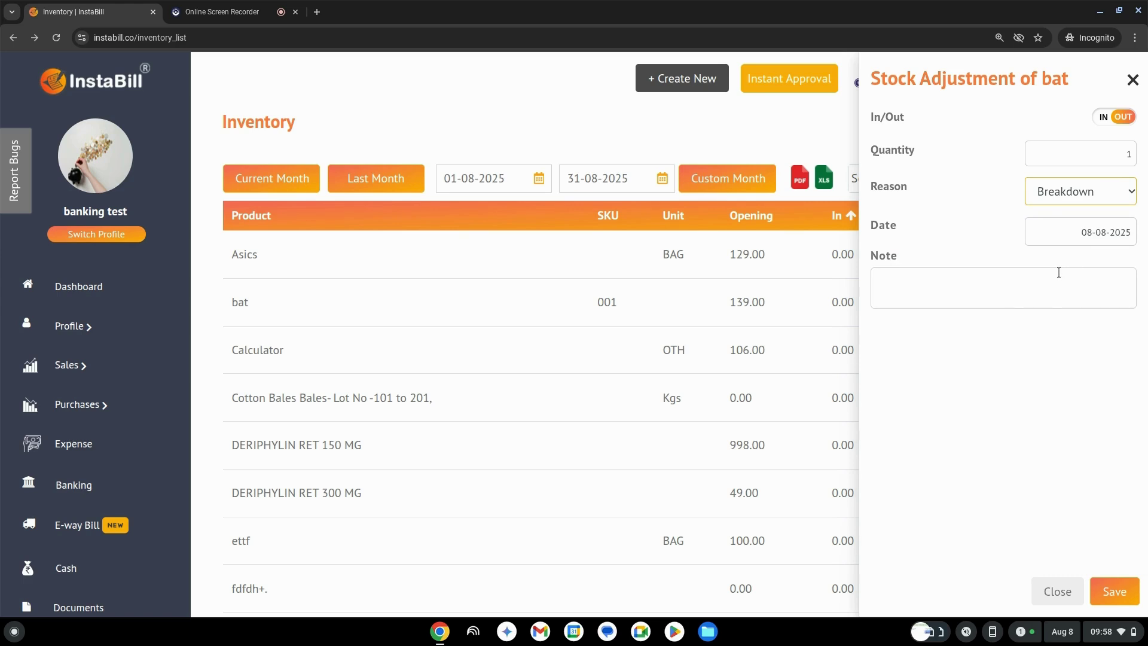
click(1058, 273)
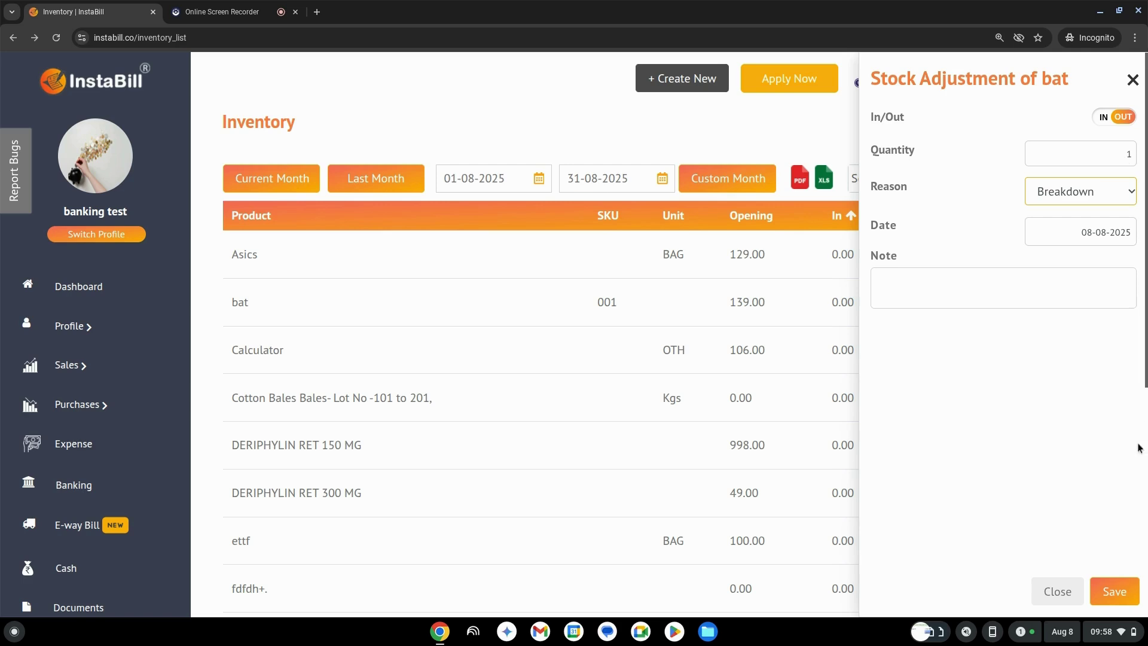
click(1117, 597)
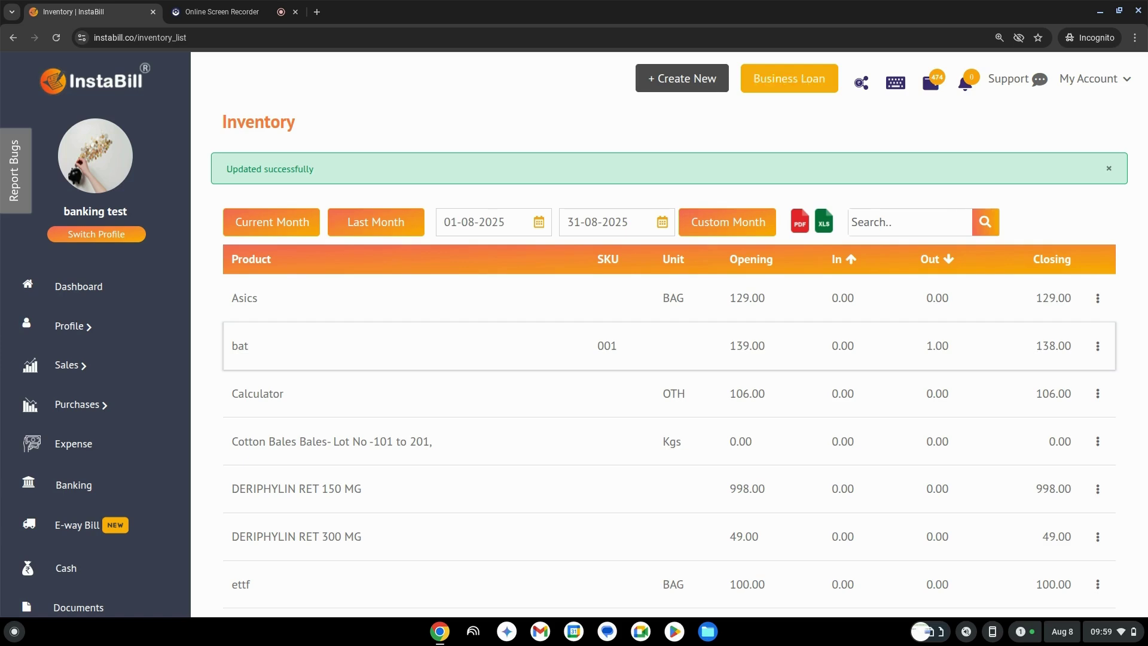
Start a new sales invoice, enter the customer's GSTIN, and prefill the customer details from it.
click(653, 88)
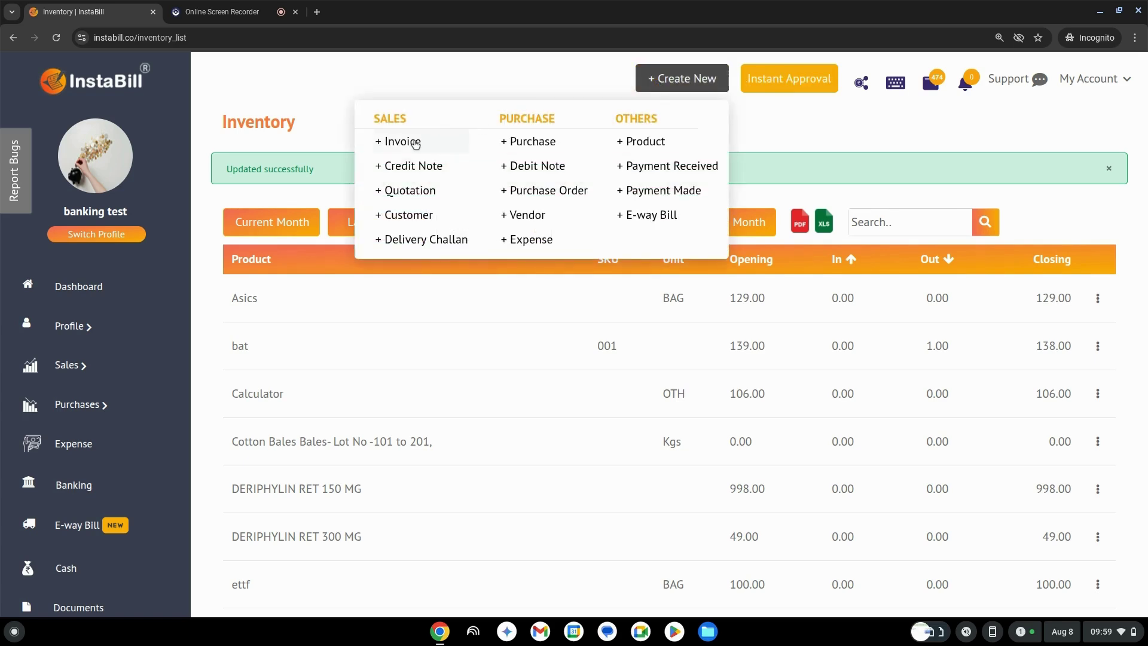
click(416, 144)
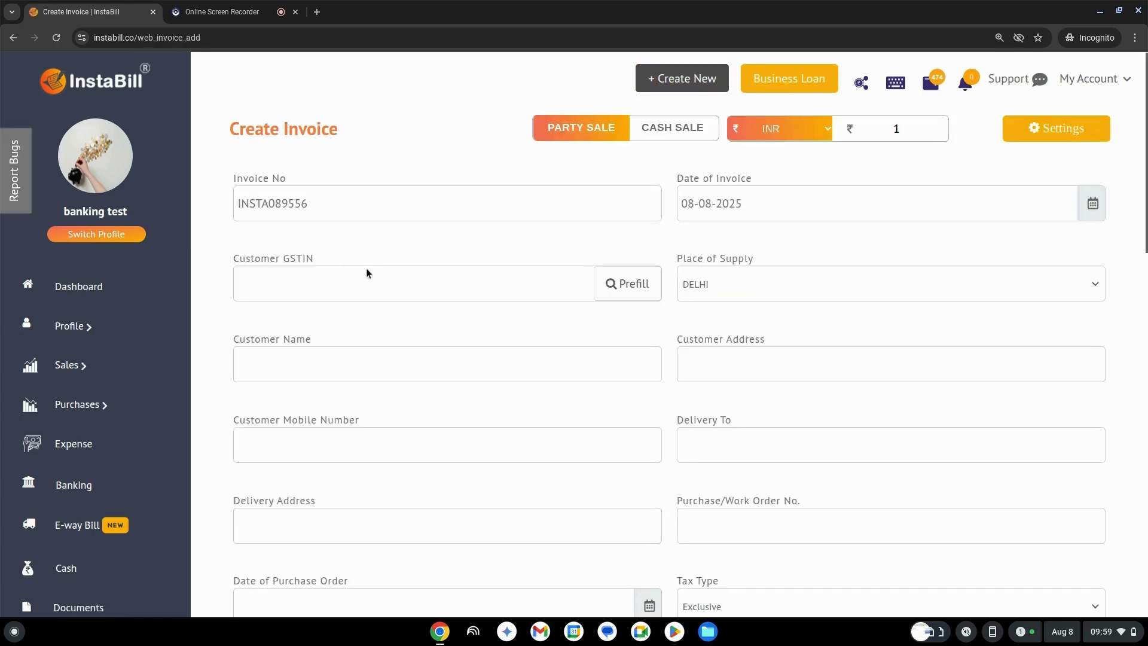
click(359, 281)
click(354, 310)
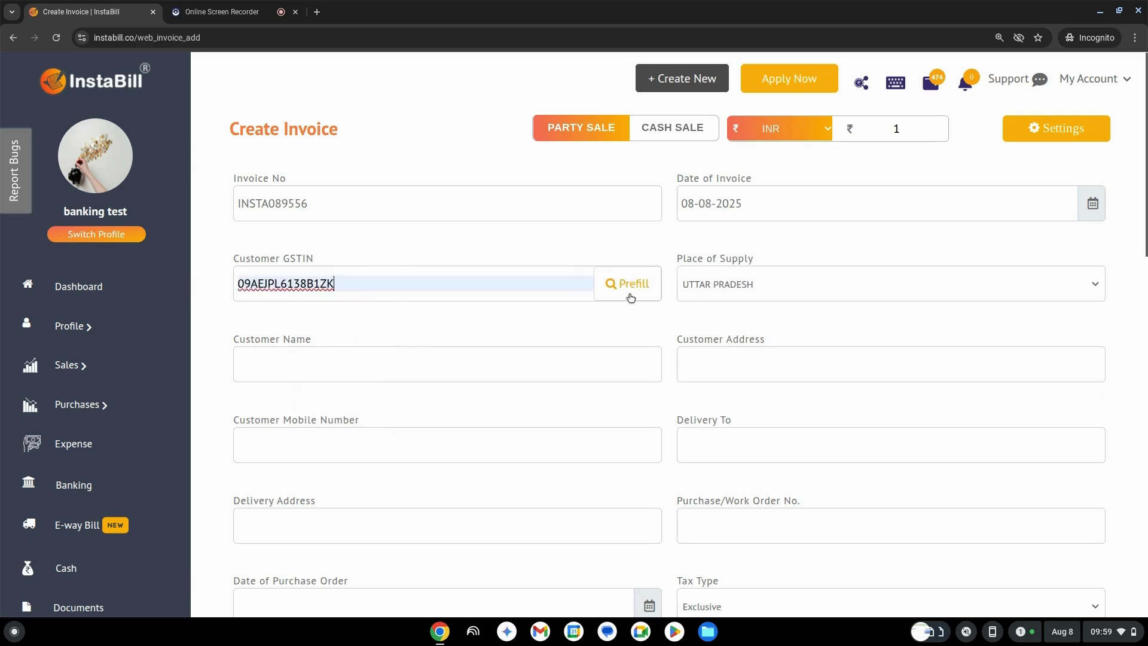
click(635, 293)
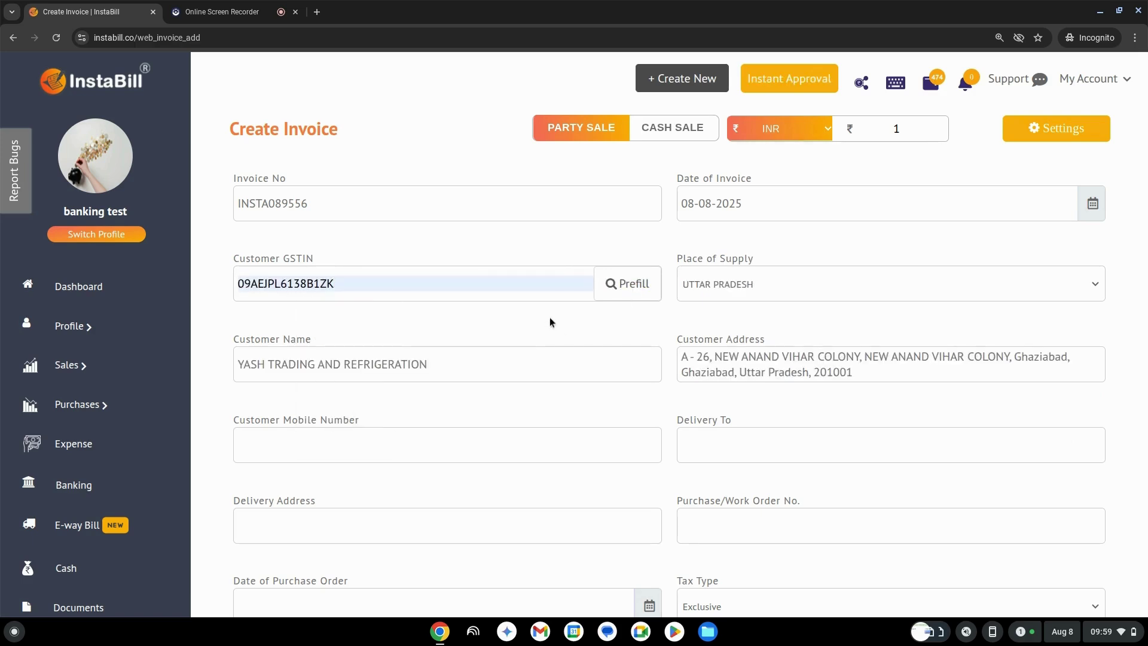
Add the bat product to the invoice with a quantity of 10 and save the invoice.
scroll(508, 353, down, 2)
scroll(400, 407, down, 5)
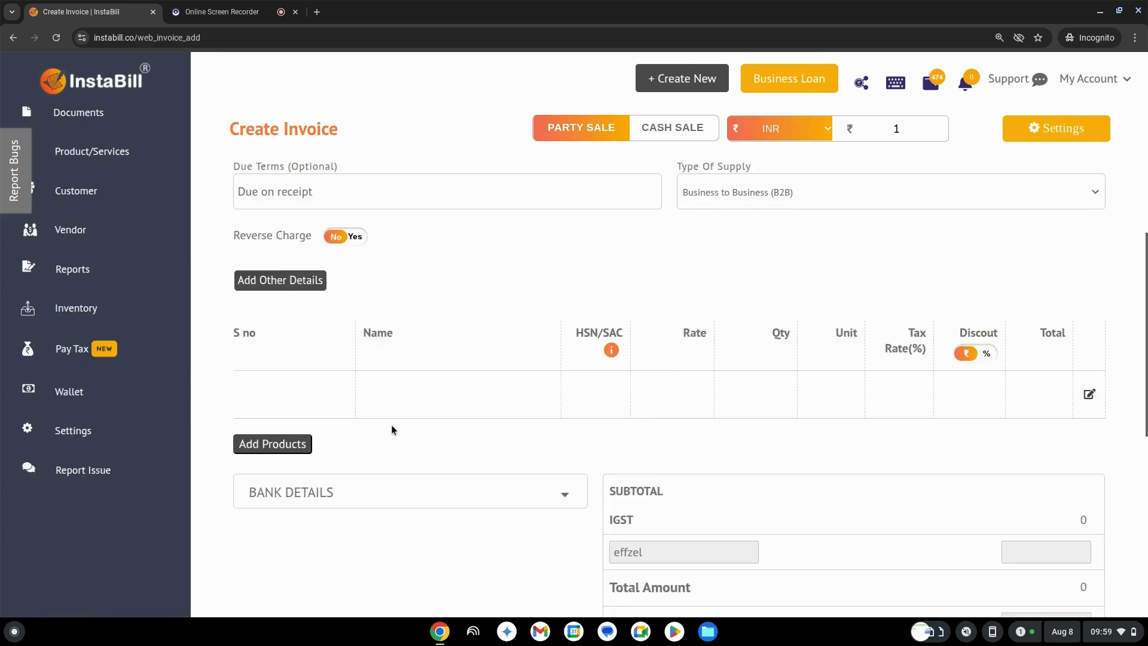
click(317, 392)
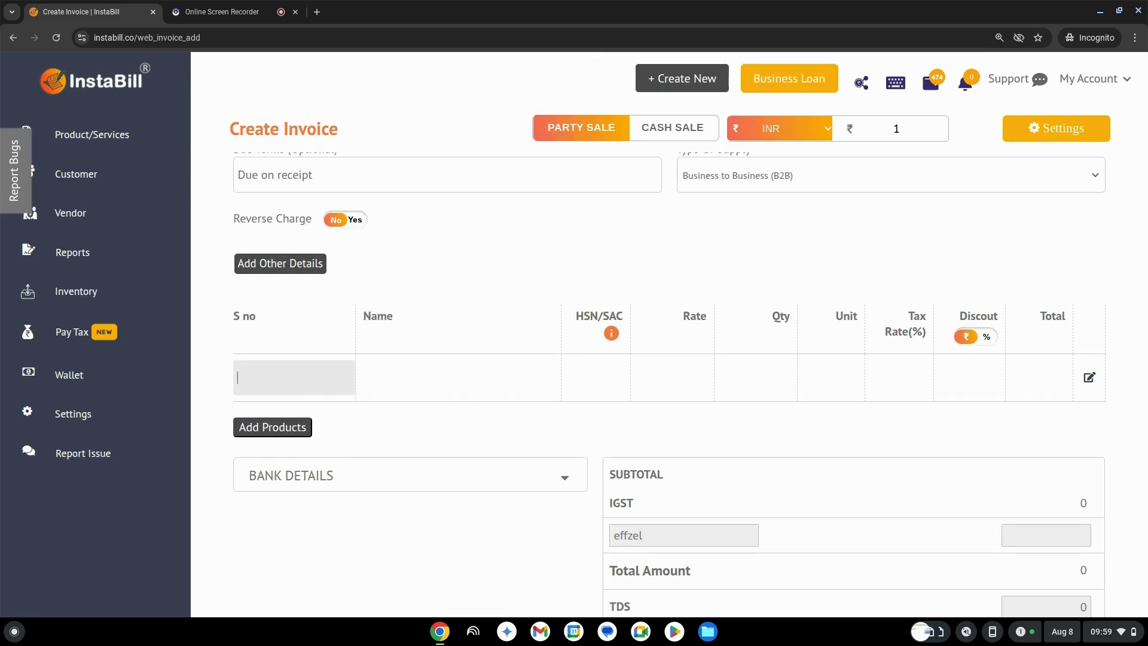
text(Bat)
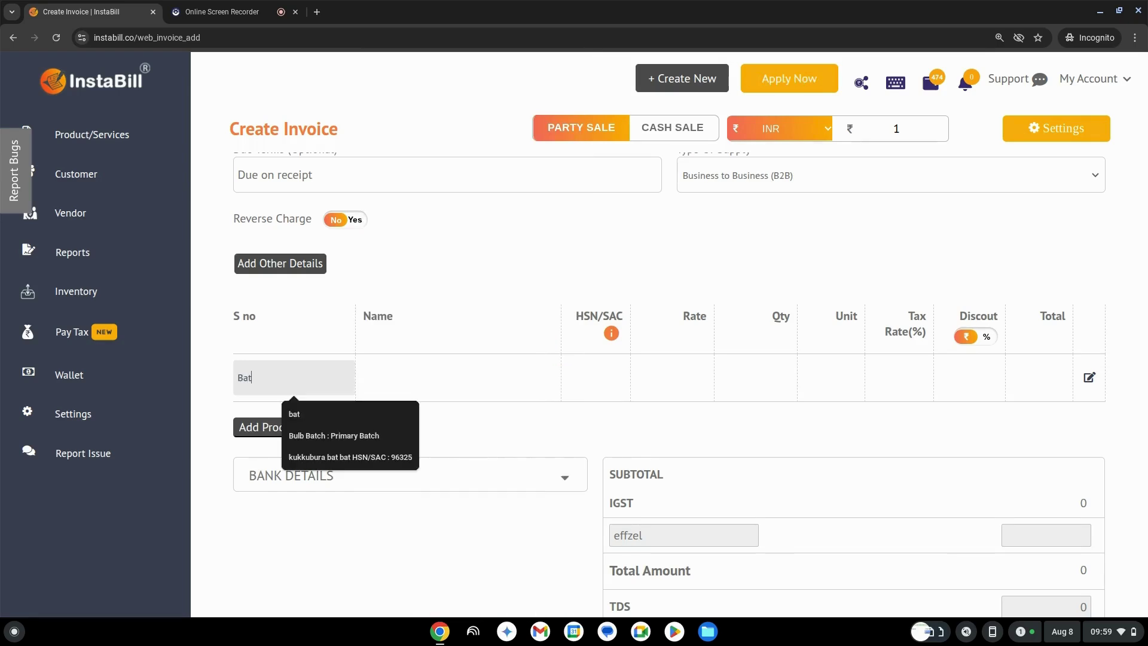
click(354, 415)
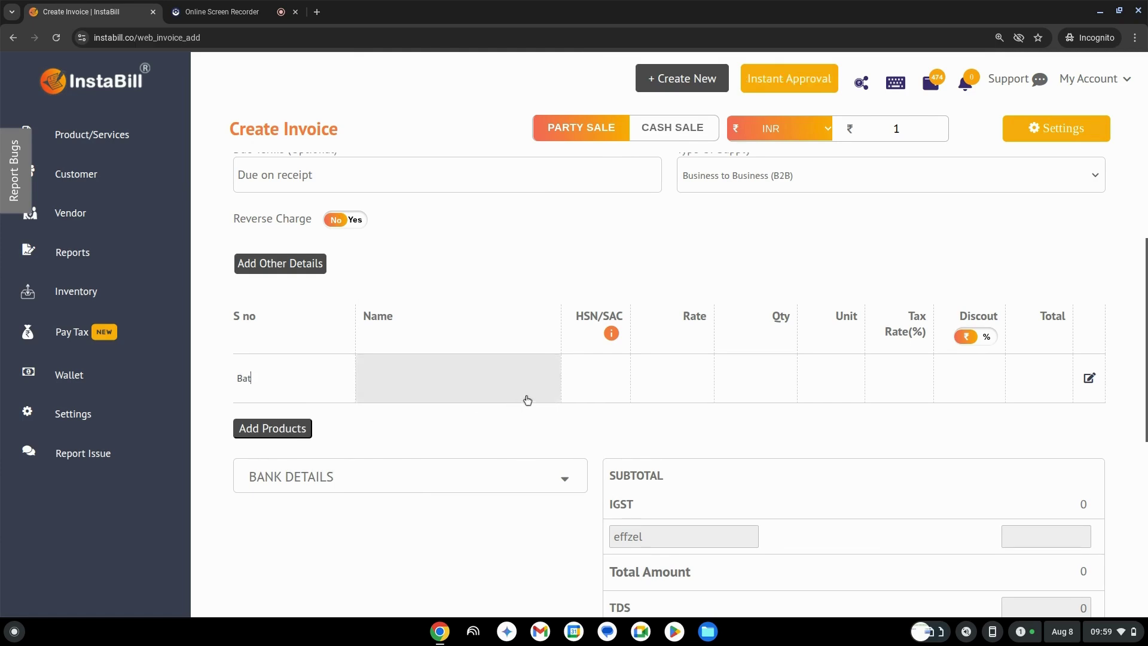
click(590, 384)
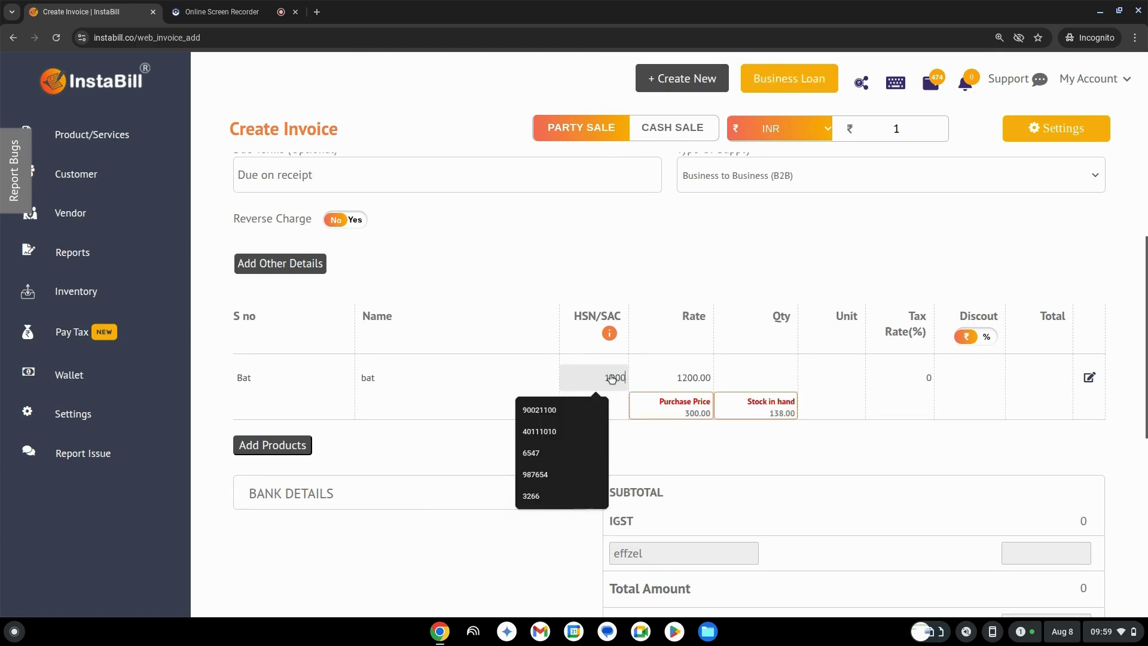
click(751, 369)
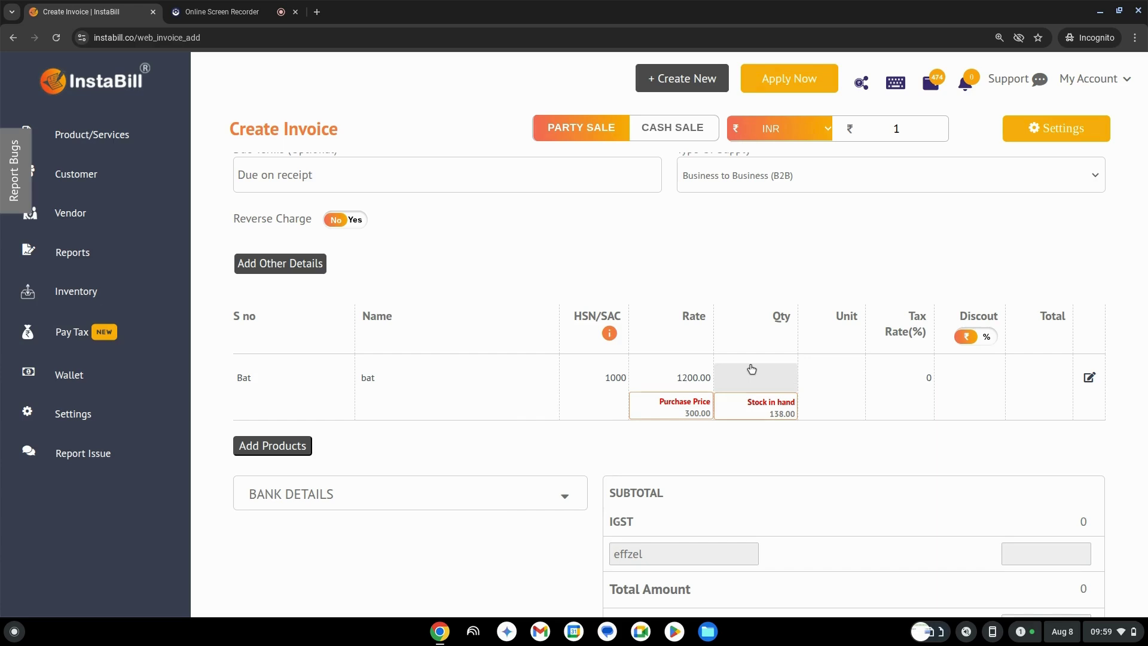
text(10)
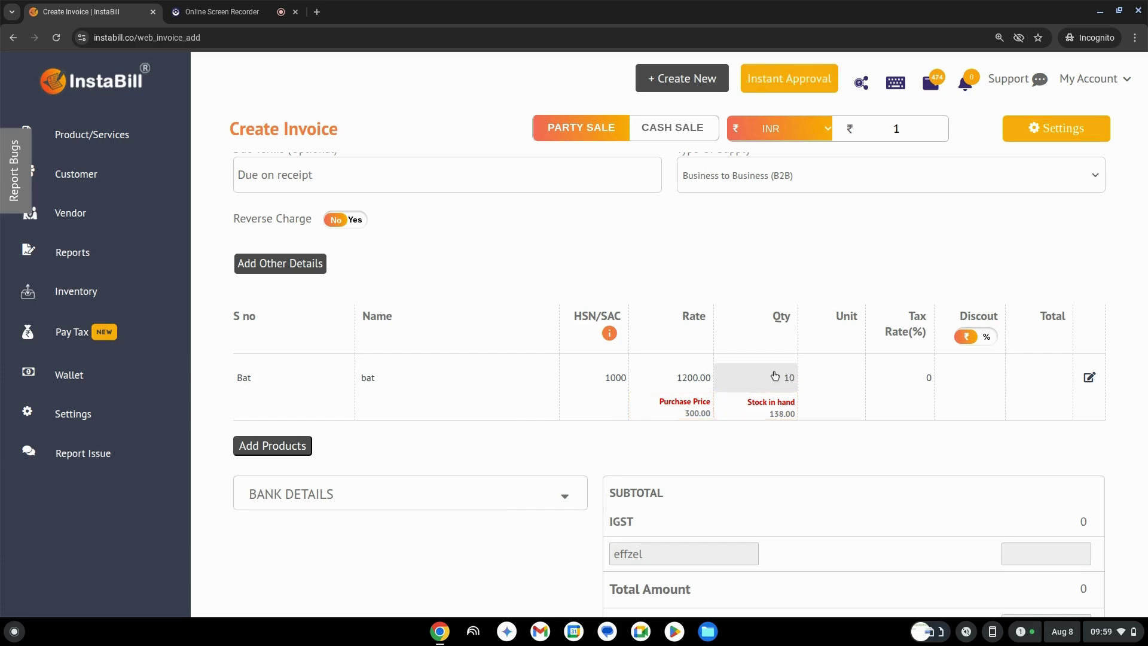
click(892, 470)
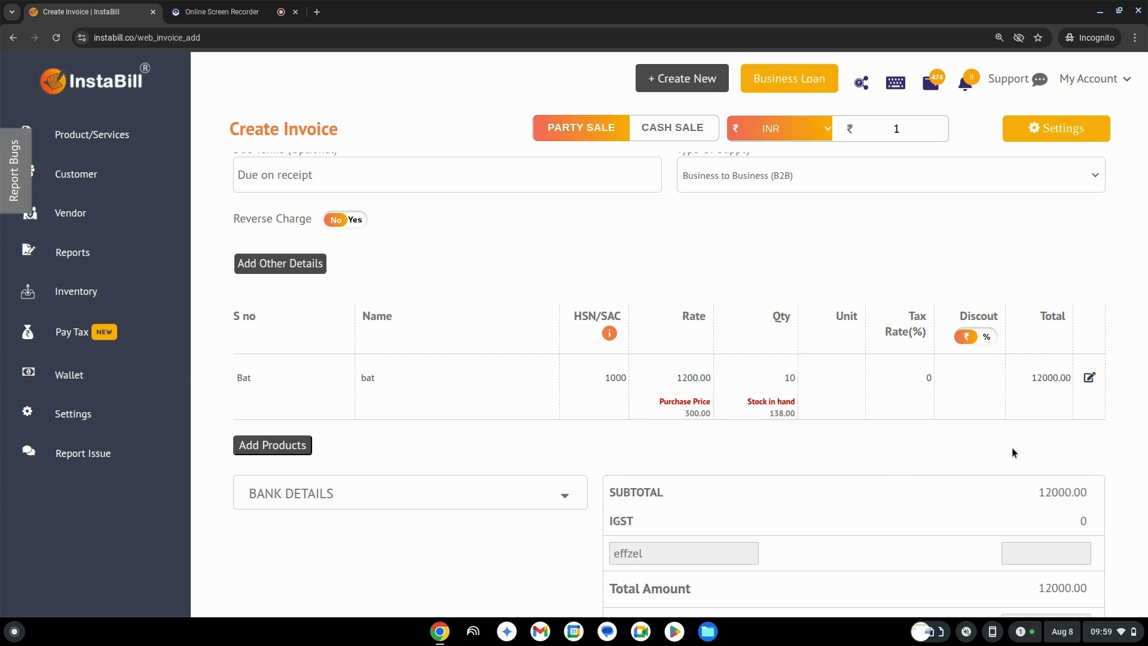
scroll(1011, 447, down, 10)
click(1065, 573)
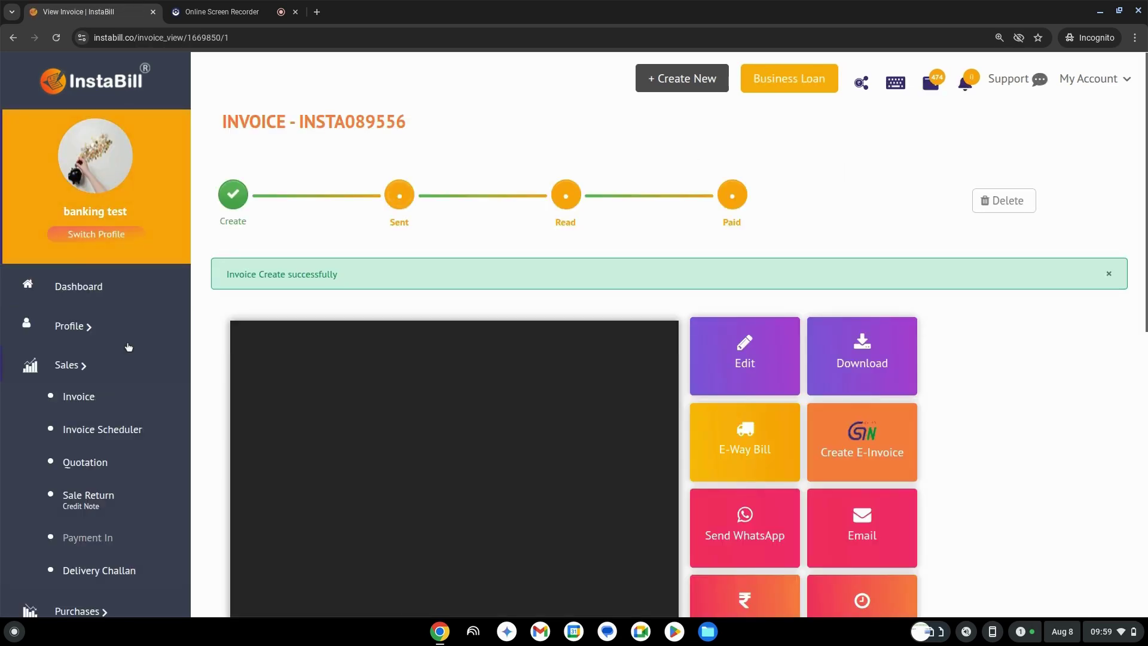
Check the bat product's stock in the inventory list and view its transactions for the current month.
scroll(128, 346, down, 4)
scroll(127, 345, down, 5)
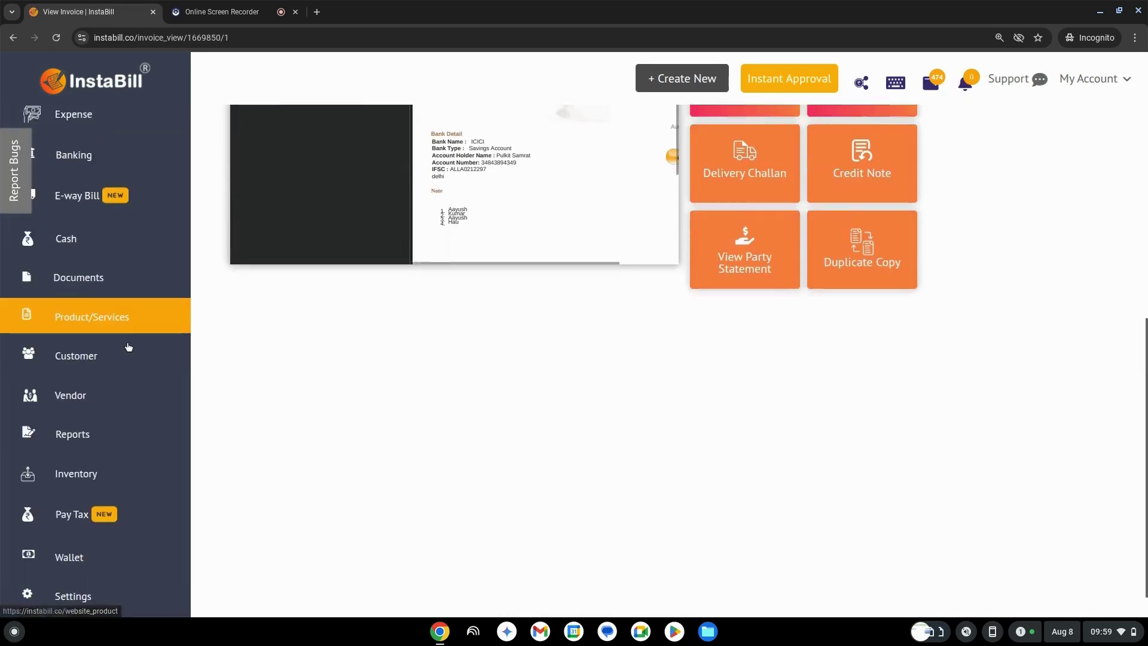
click(110, 467)
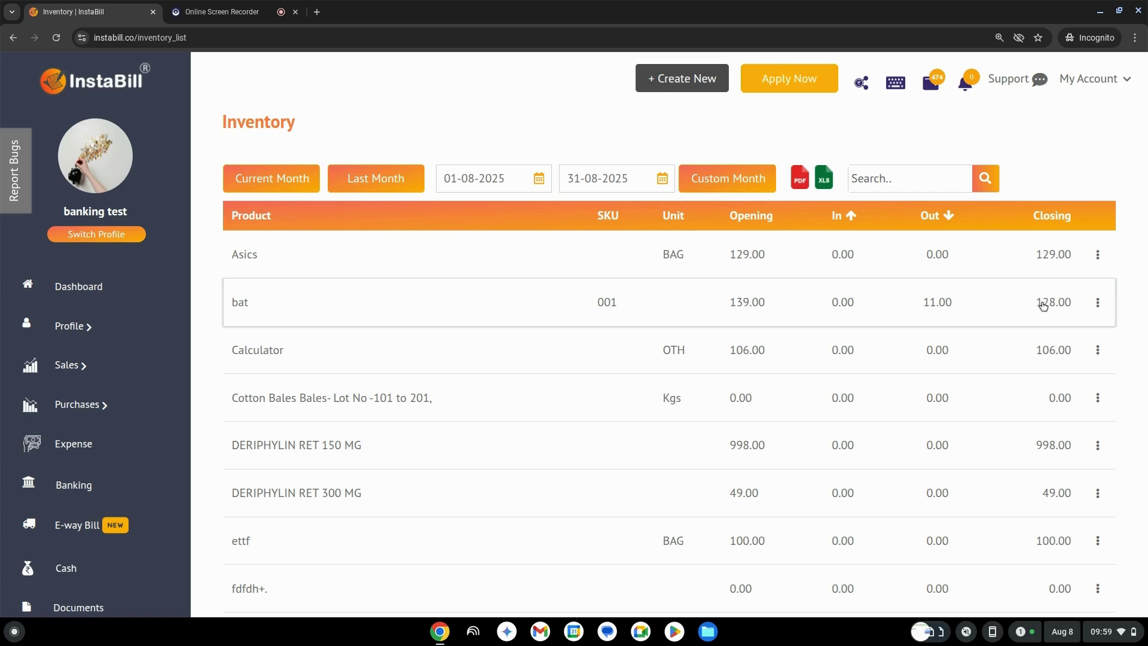
click(1098, 302)
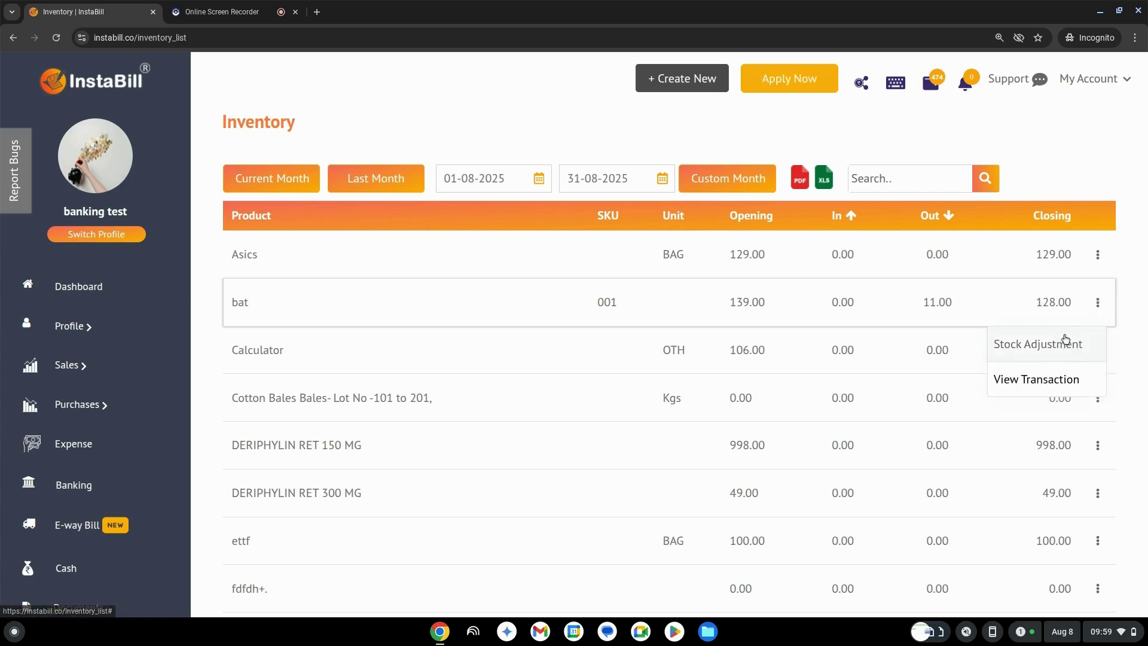
click(1044, 379)
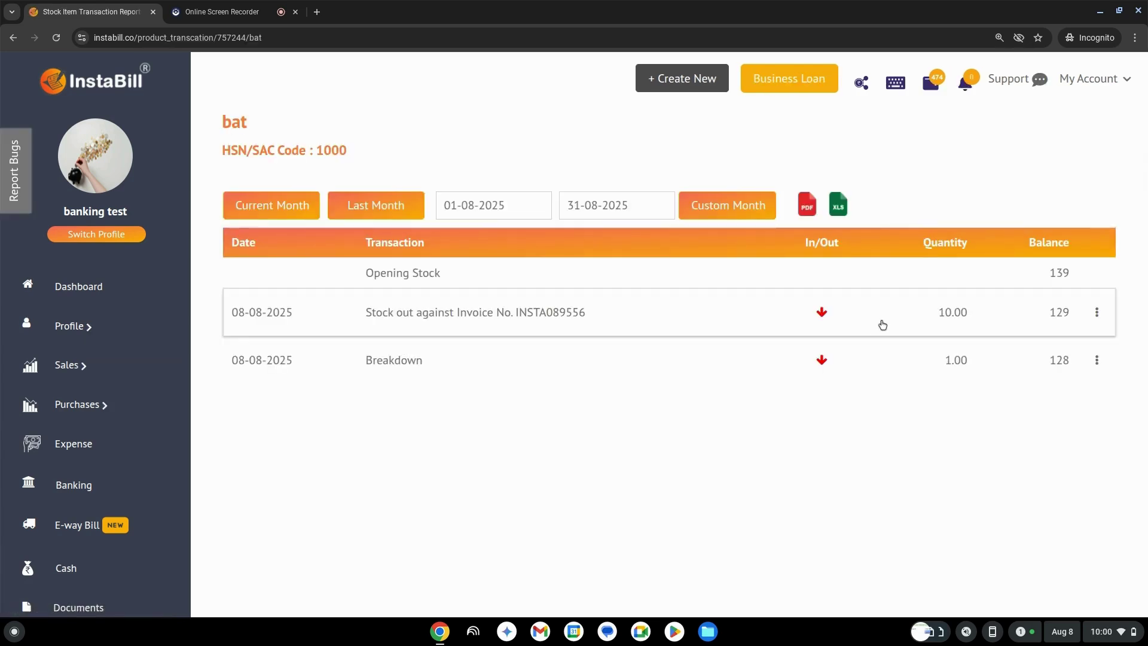